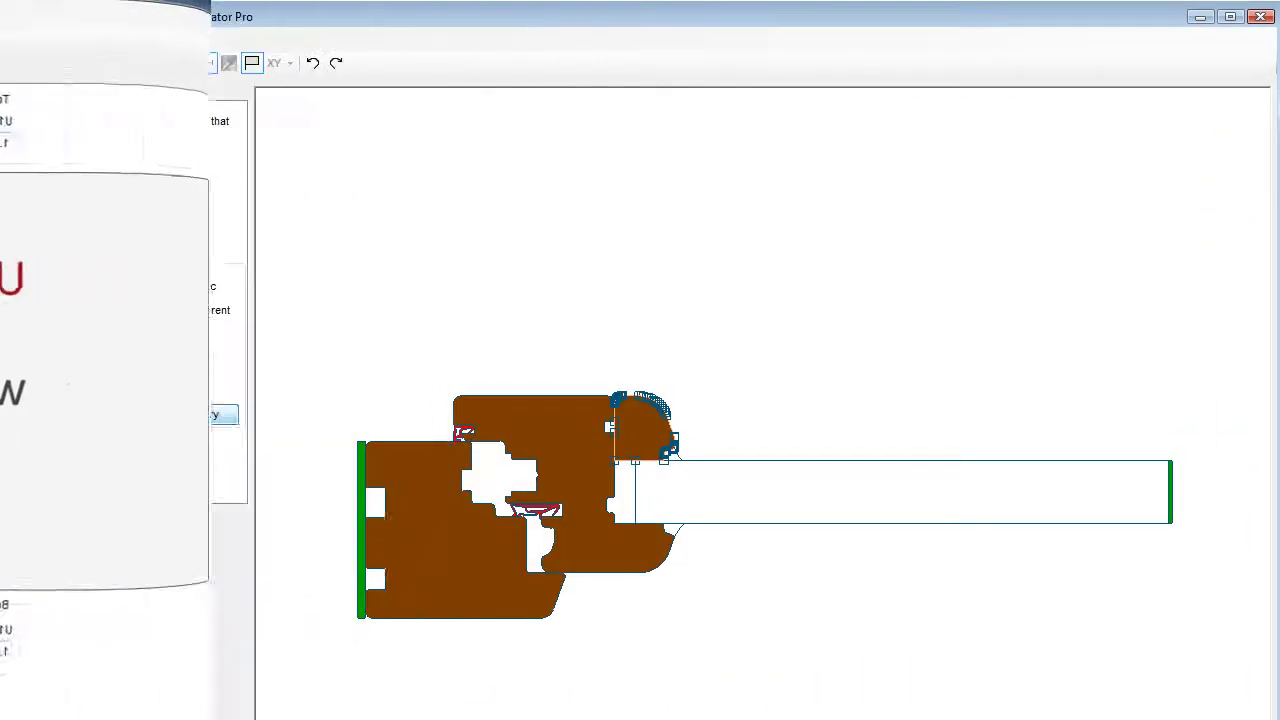
# Step: Choose Silicone pure from the material library and set its colour to orange
pyautogui.click(226, 420)
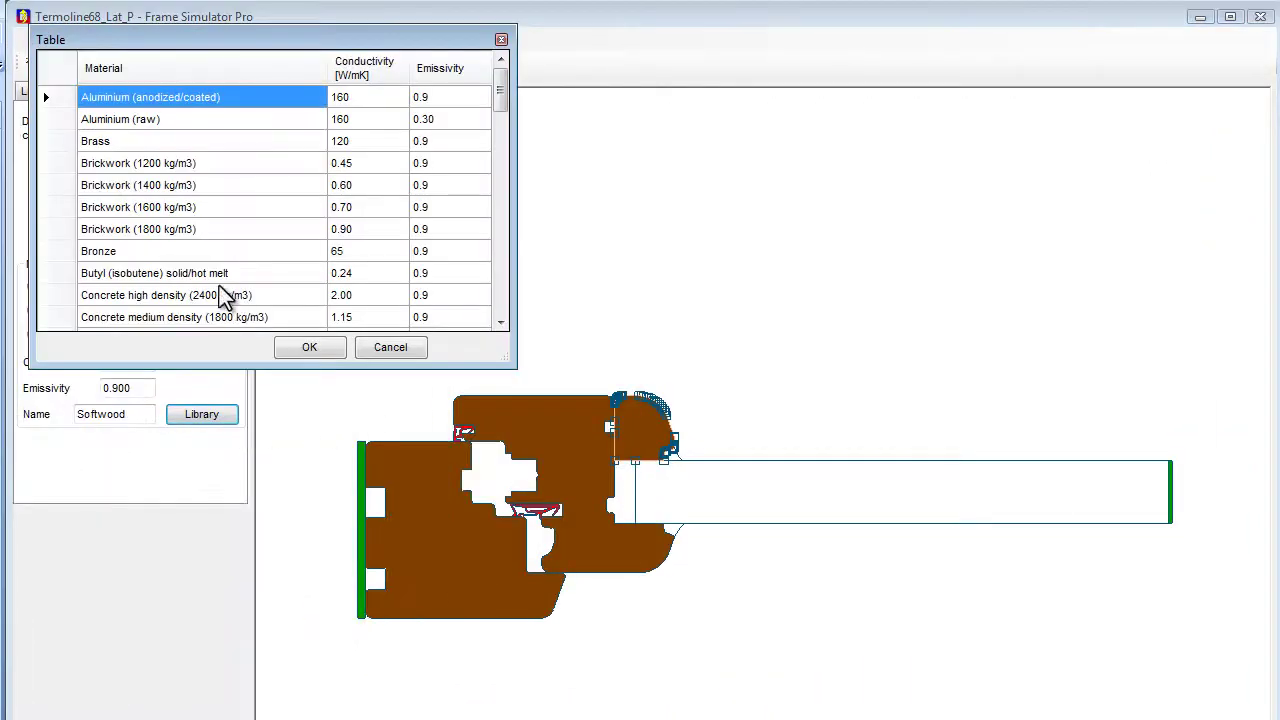
pyautogui.scroll(-10, 210, 288)
pyautogui.scroll(-7, 200, 280)
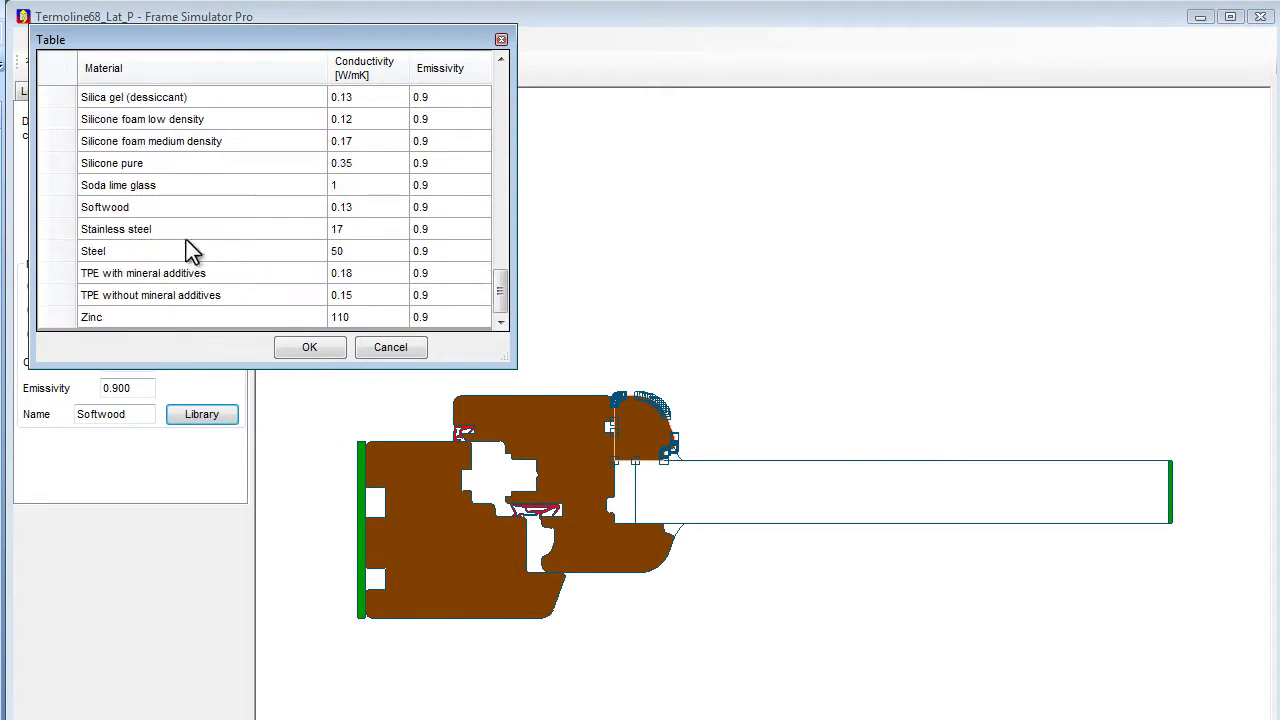
pyautogui.click(172, 165)
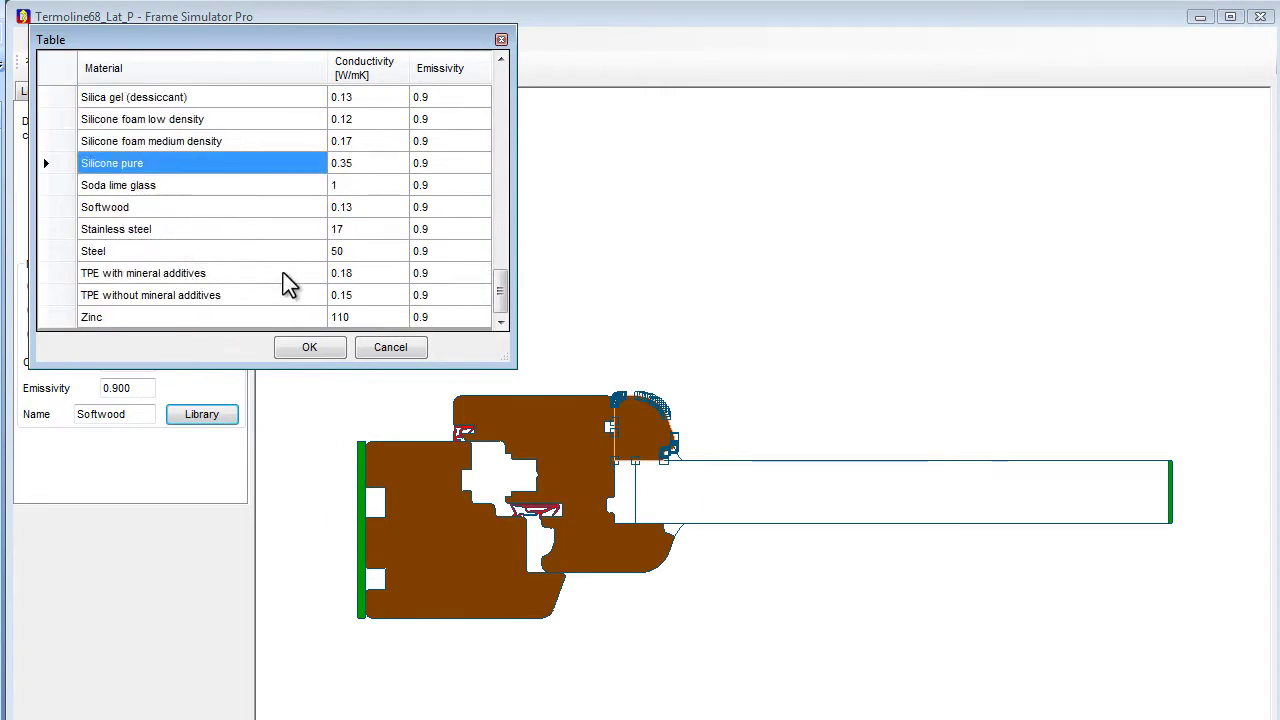
pyautogui.click(309, 347)
pyautogui.click(167, 333)
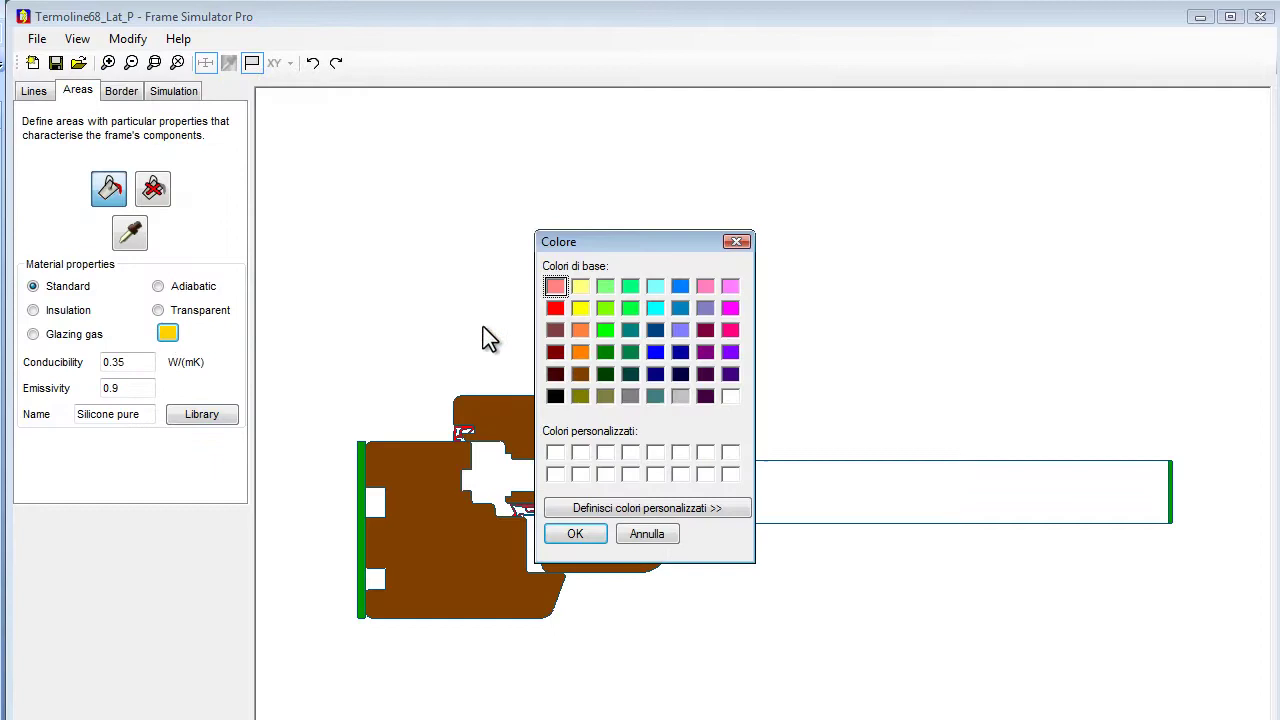
pyautogui.click(578, 332)
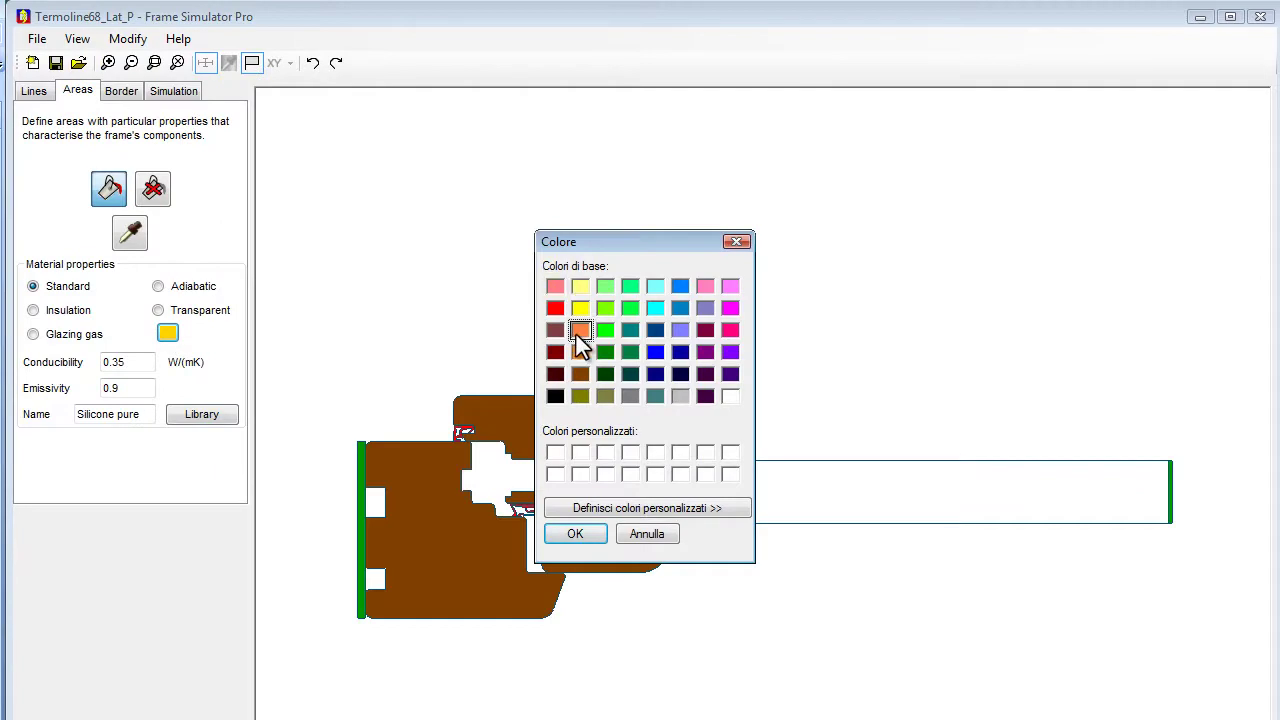
pyautogui.click(578, 534)
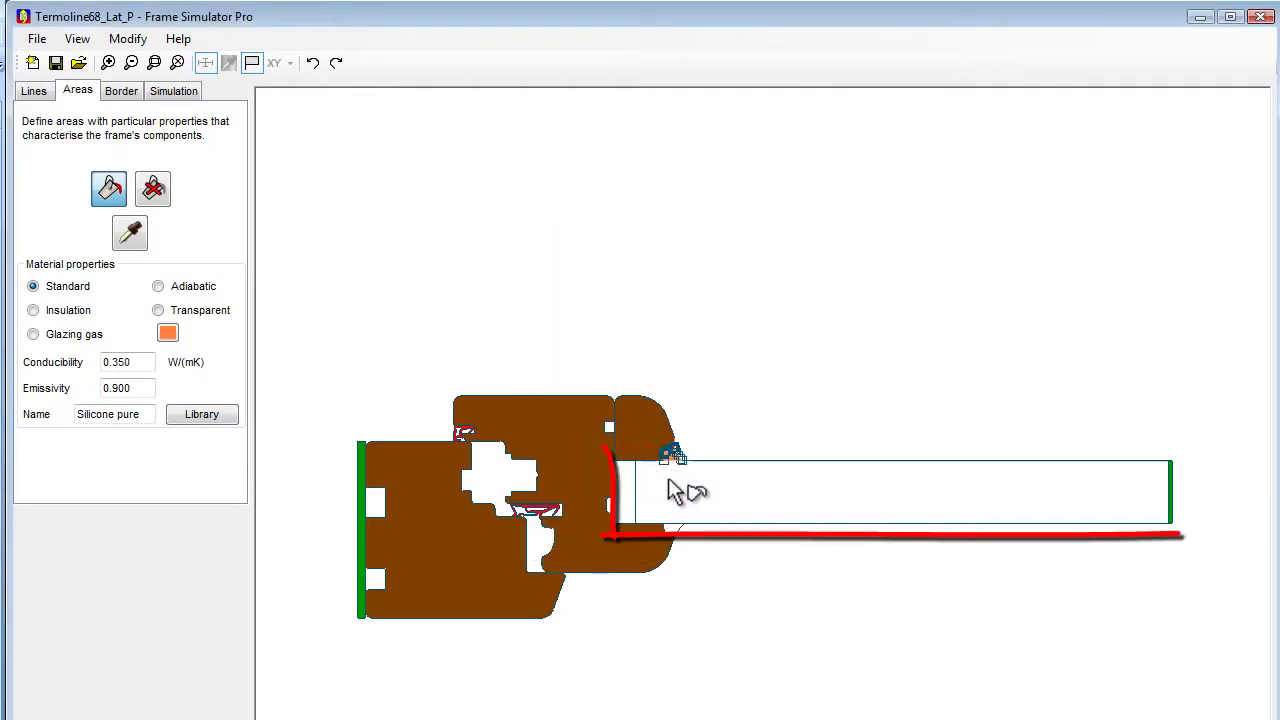
# Step: Fill the glazing rectangle with insulation and run the thermal simulation
pyautogui.click(68, 312)
pyautogui.click(714, 510)
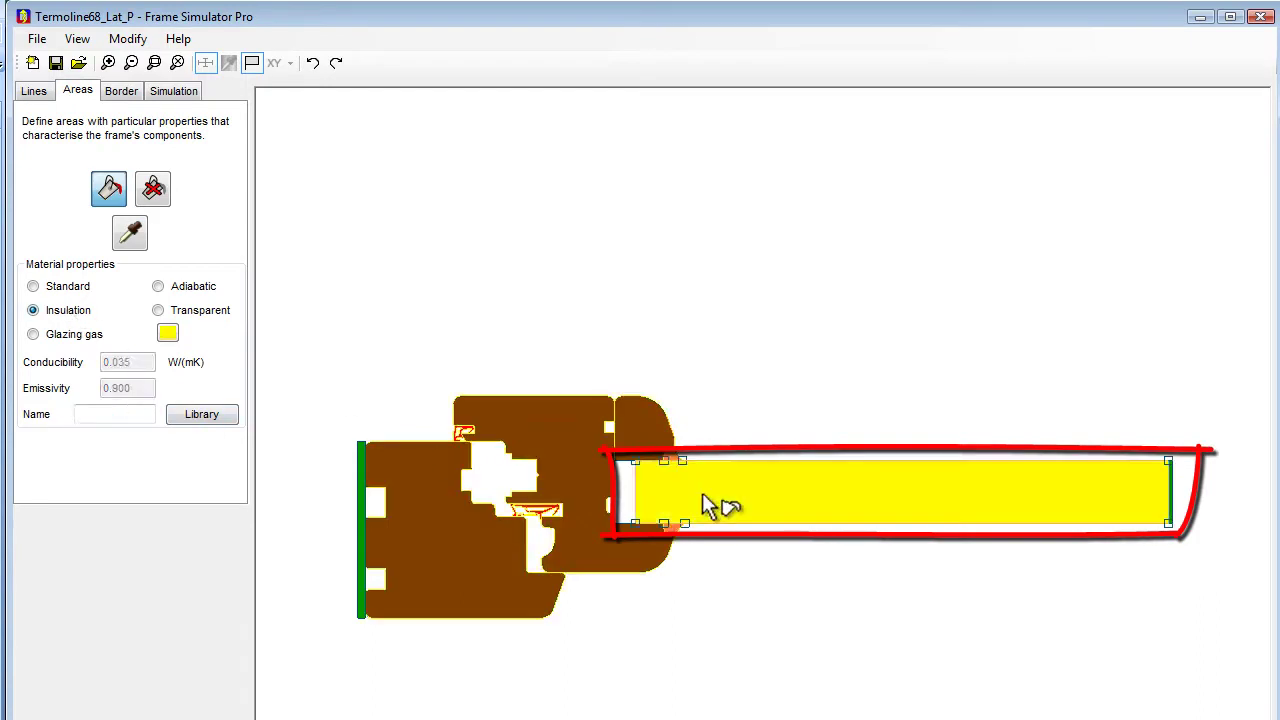
pyautogui.click(176, 95)
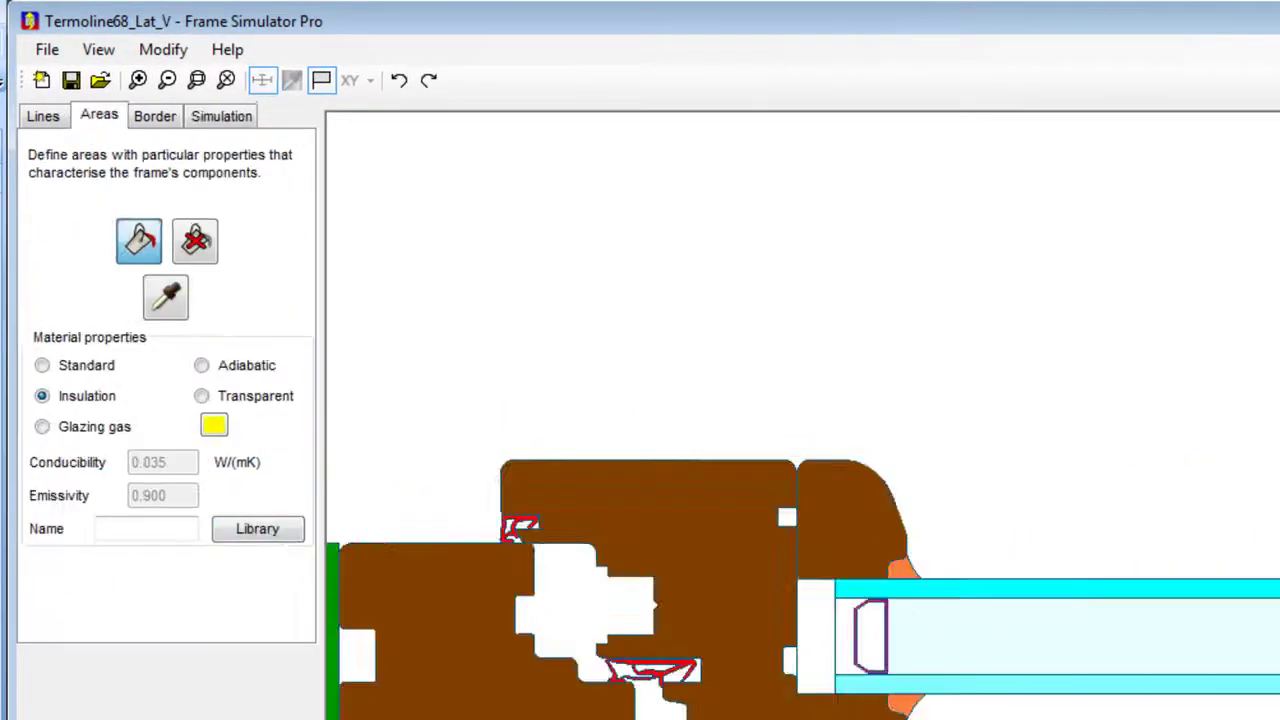
# Step: Pick Polysulfide, fill the glass-edge spacer with silica gel, and simulate the Lat_V section
pyautogui.click(254, 530)
pyautogui.click(310, 355)
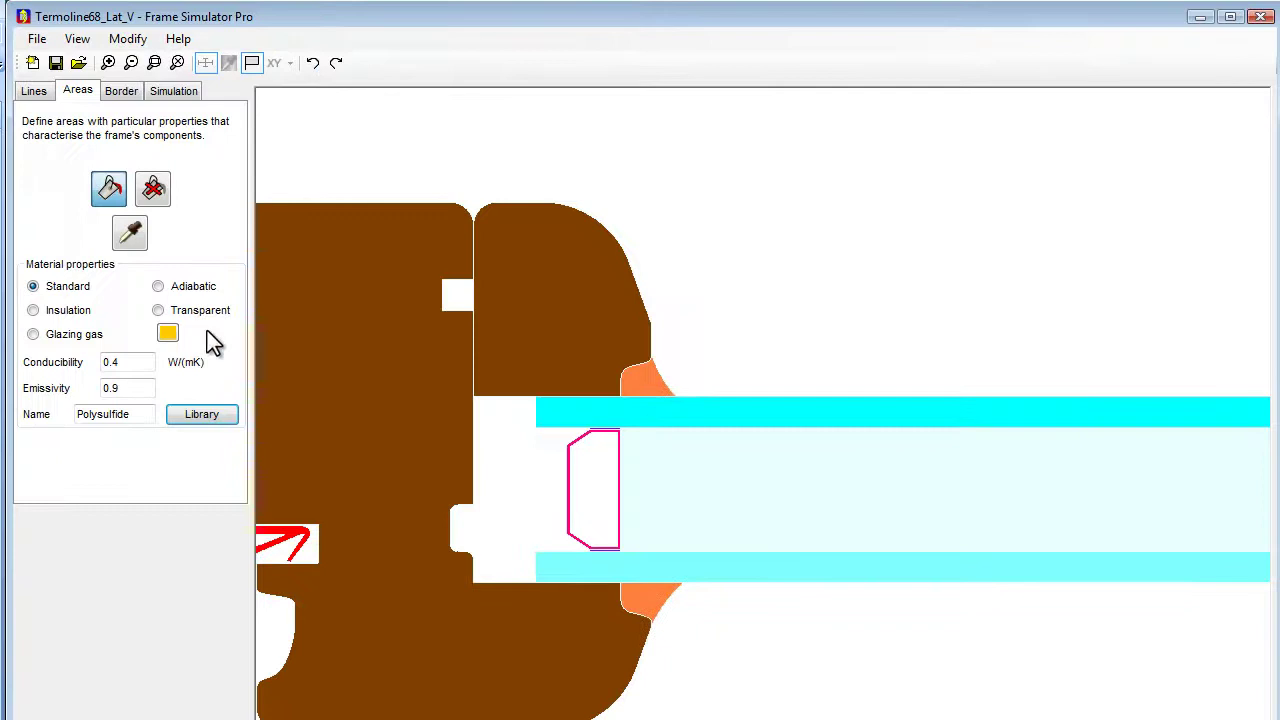
pyautogui.click(598, 503)
pyautogui.click(598, 503)
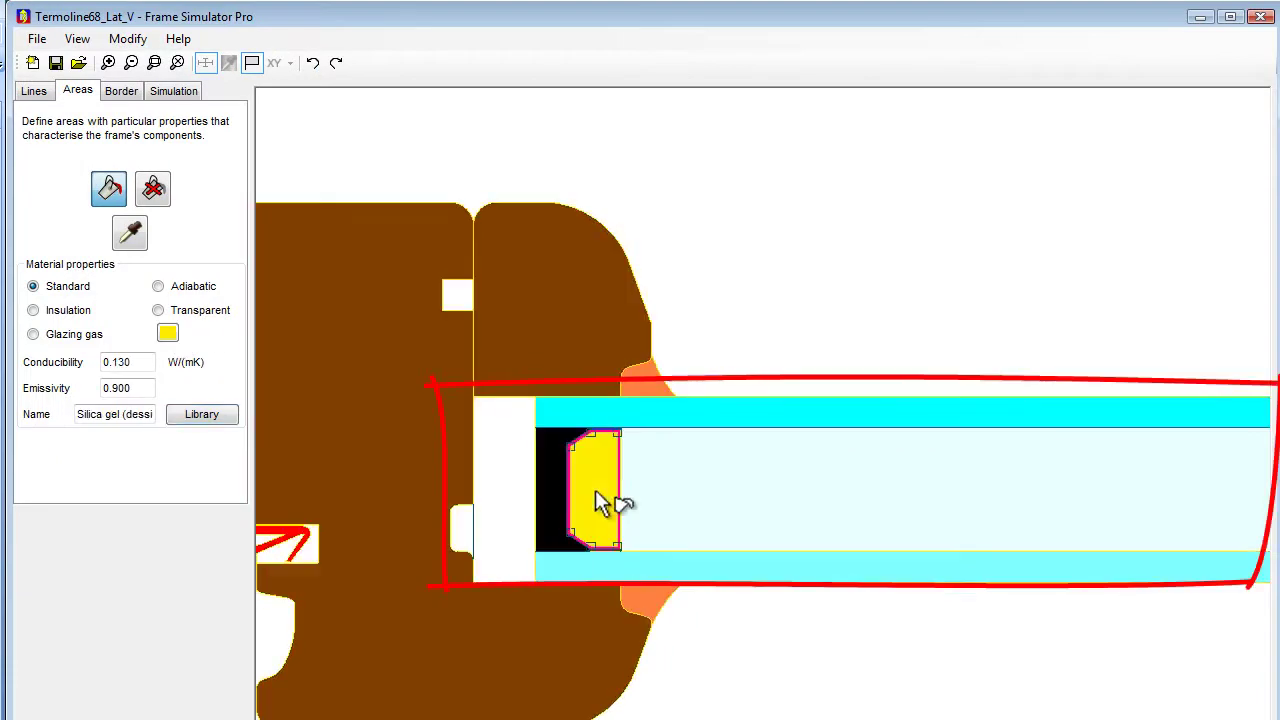
pyautogui.click(185, 97)
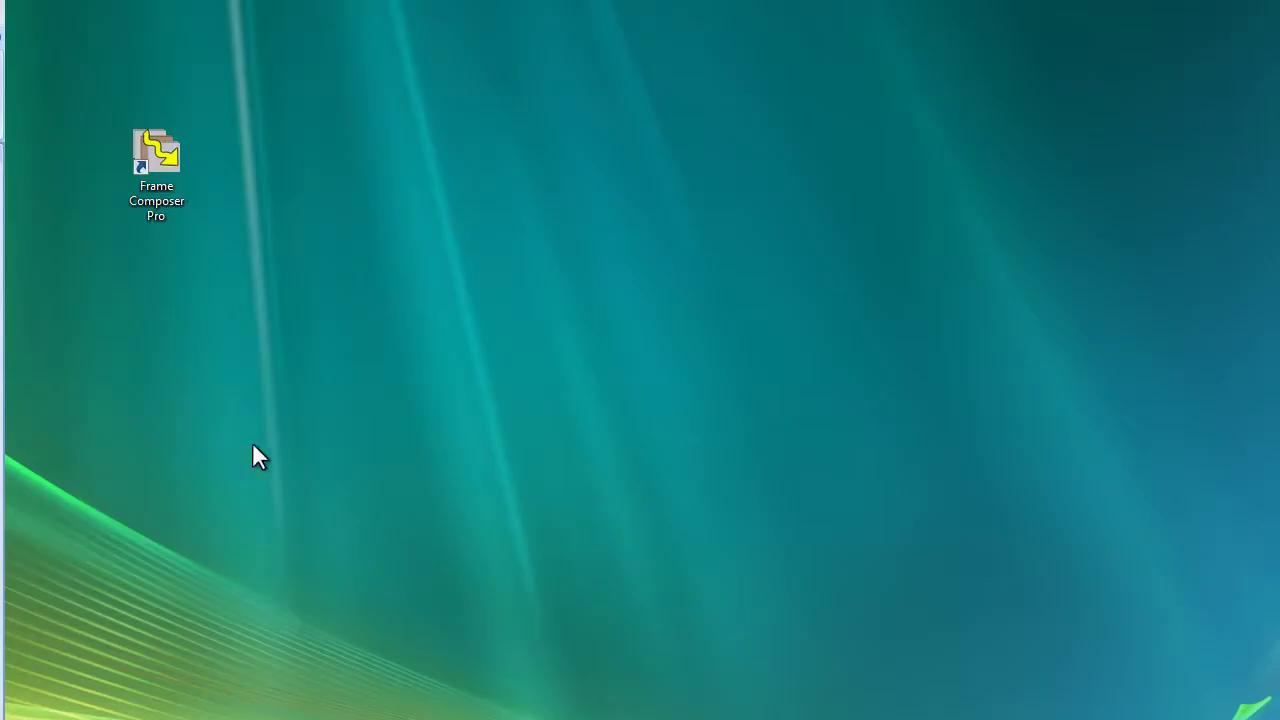
# Step: Launch Frame Composer Pro and name the element 'Termoline 681S'
pyautogui.doubleClick(155, 170)
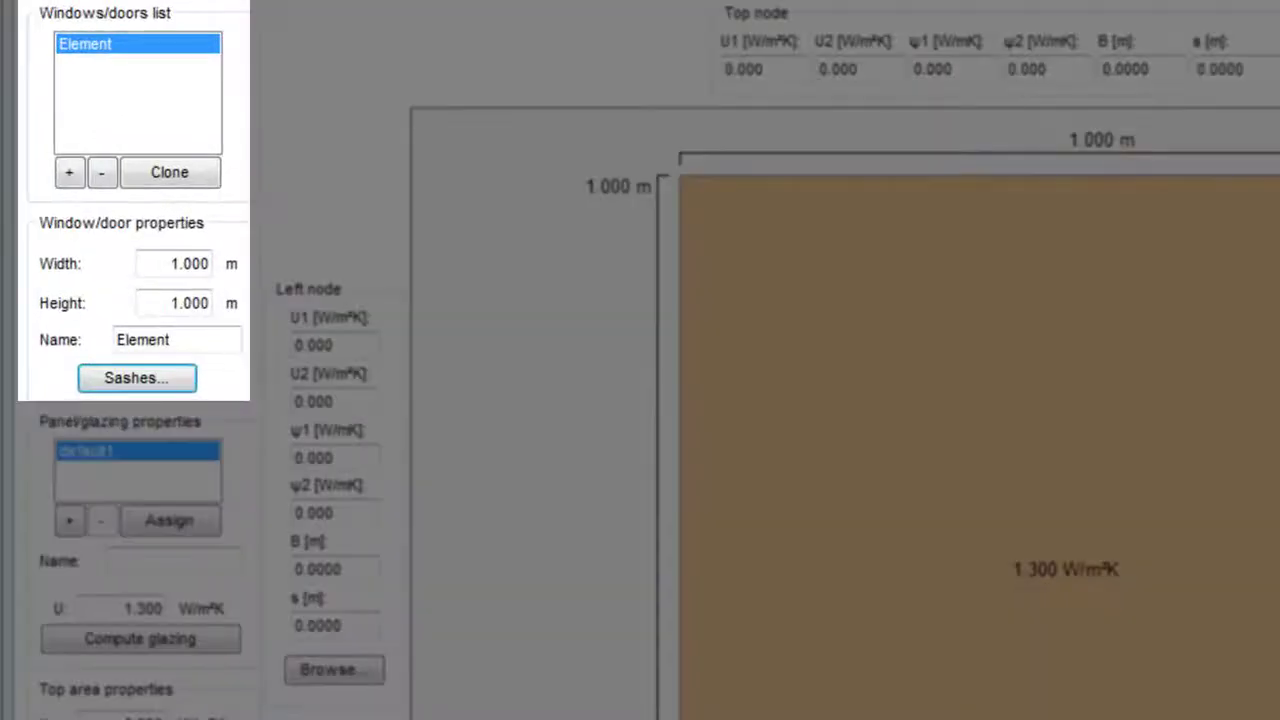
pyautogui.doubleClick(150, 340)
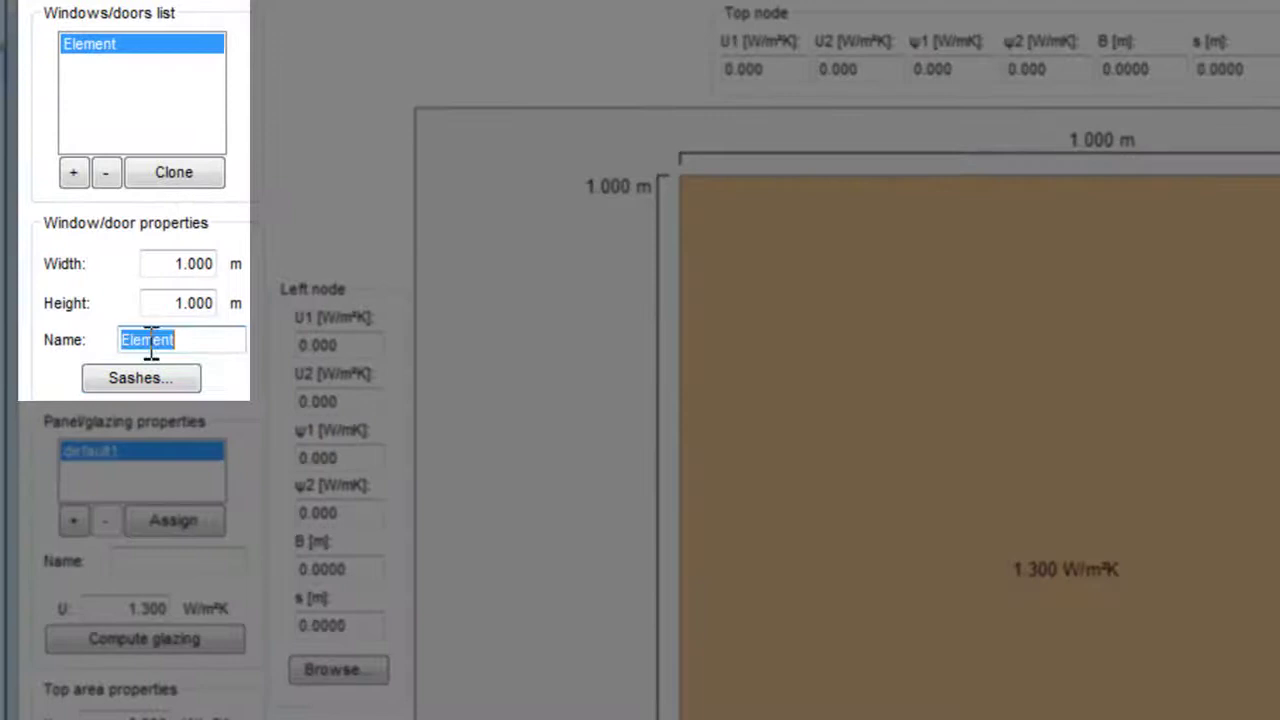
pyautogui.write('Termoline 68')
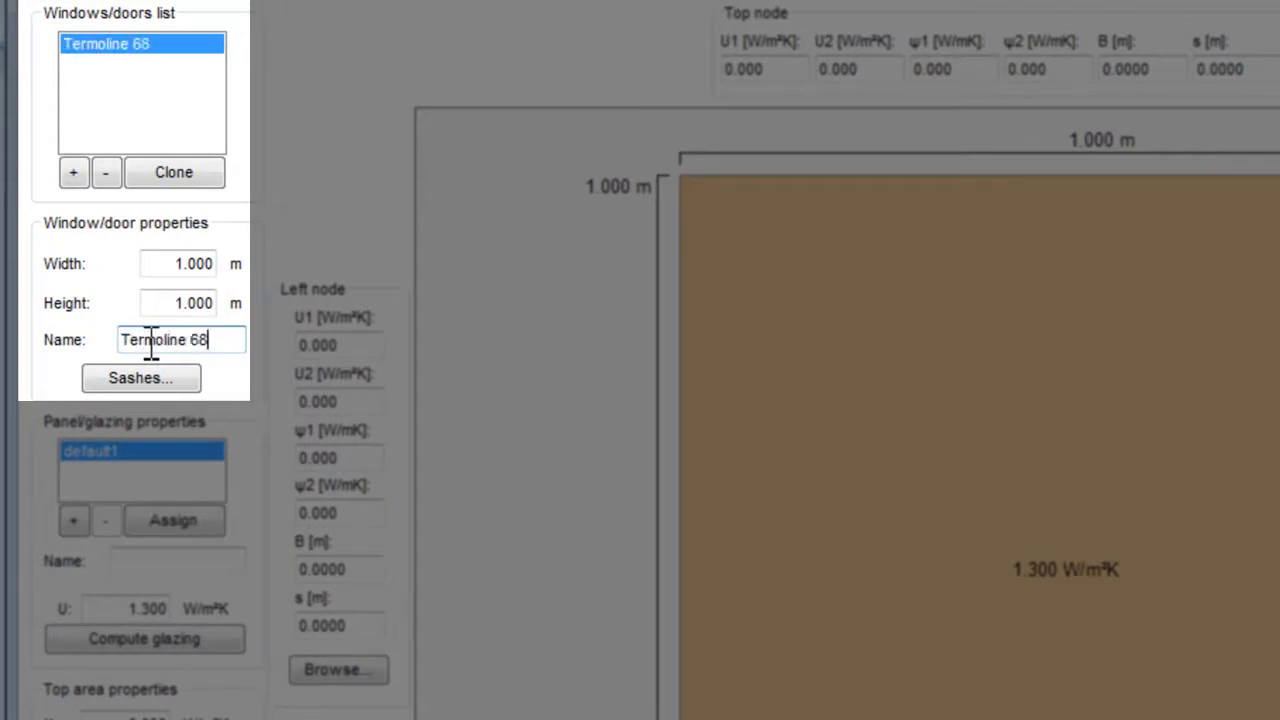
pyautogui.write('1S')
# Step: Set the window size to 1.23 m wide by 1.48 m high
pyautogui.doubleClick(190, 263)
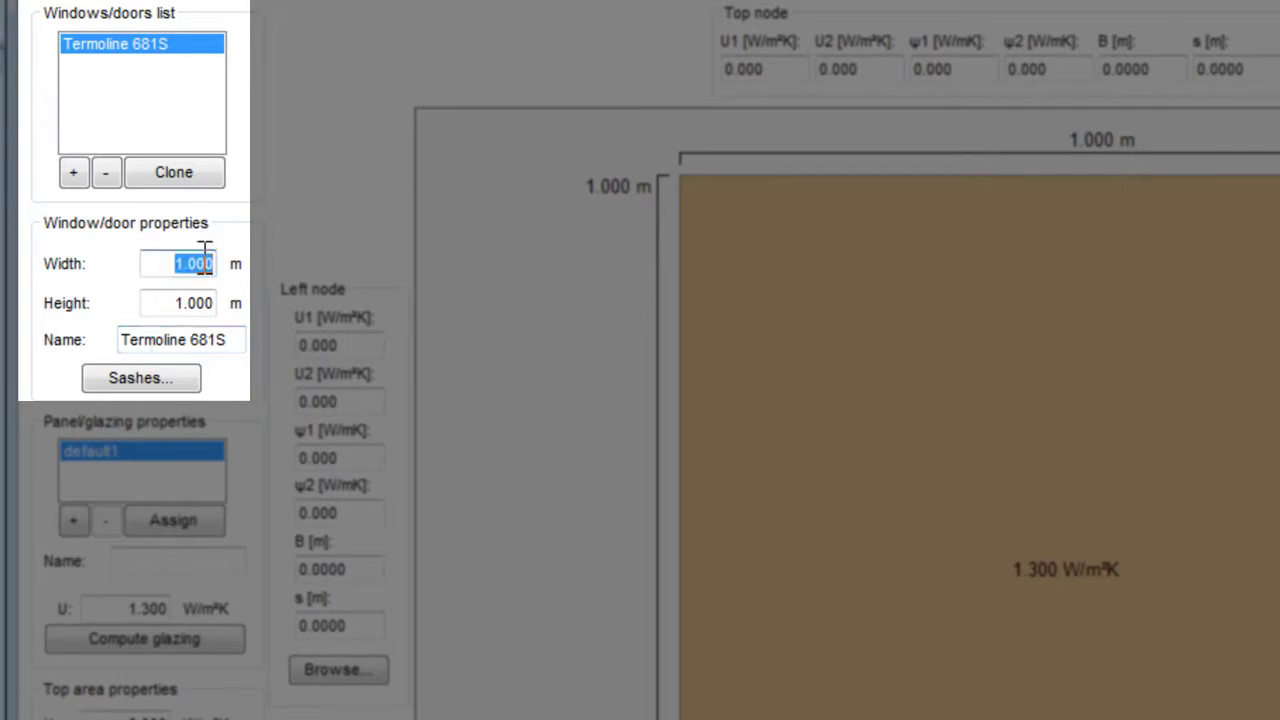
pyautogui.write('1.23')
pyautogui.press('Tab')
pyautogui.write('1.48')
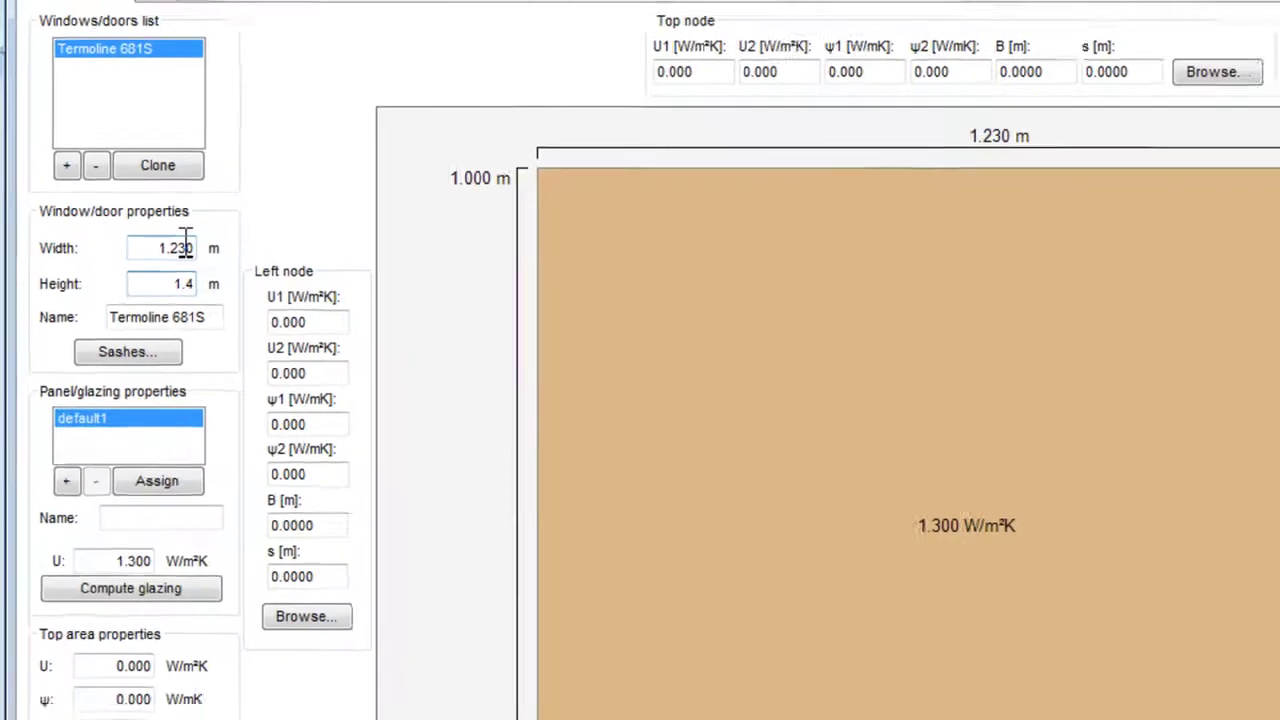
pyautogui.press('Return')
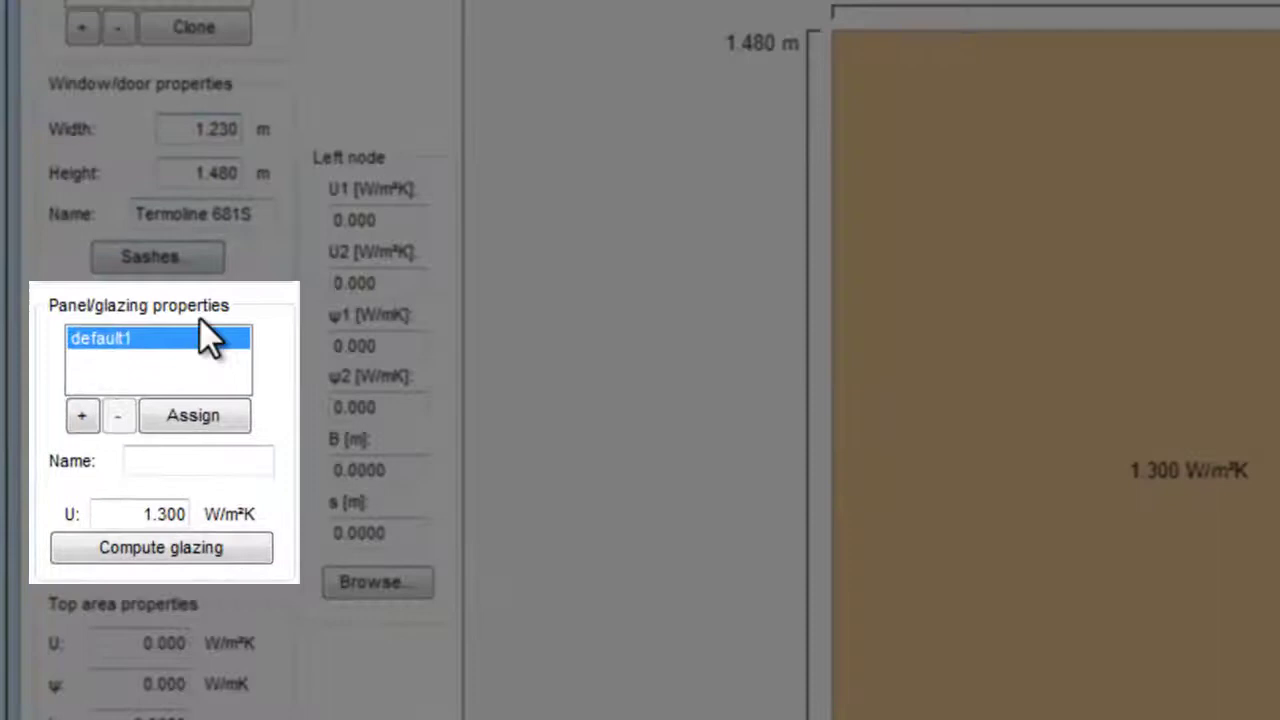
# Step: Name the glazing 'Glass 4/16/4 BE'
pyautogui.click(155, 460)
pyautogui.write('Glass')
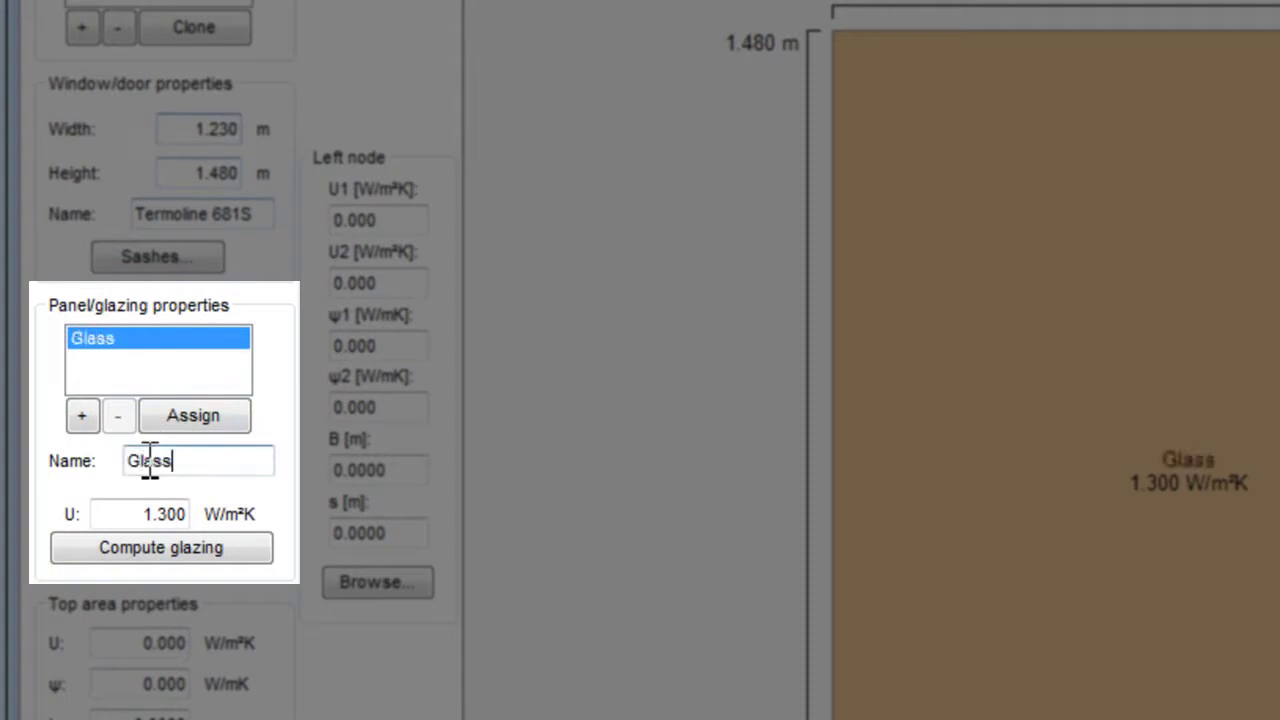
pyautogui.write(' 4/16')
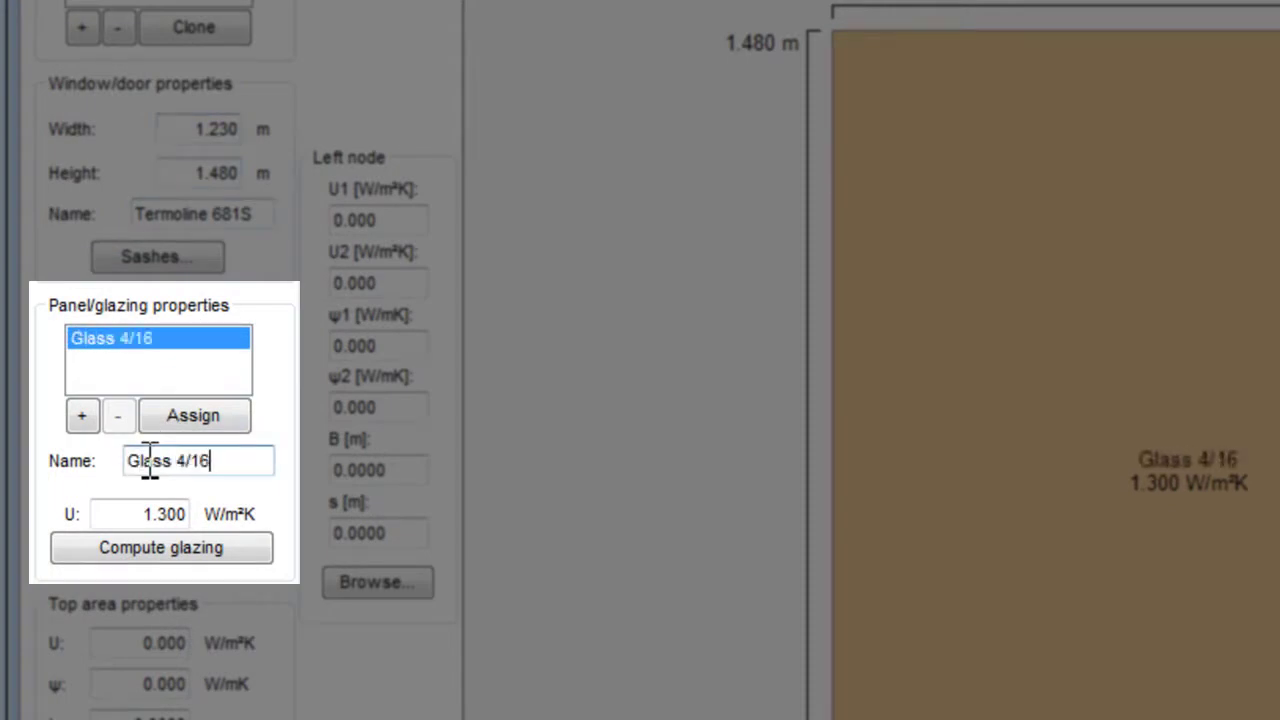
pyautogui.write('/4 BE')
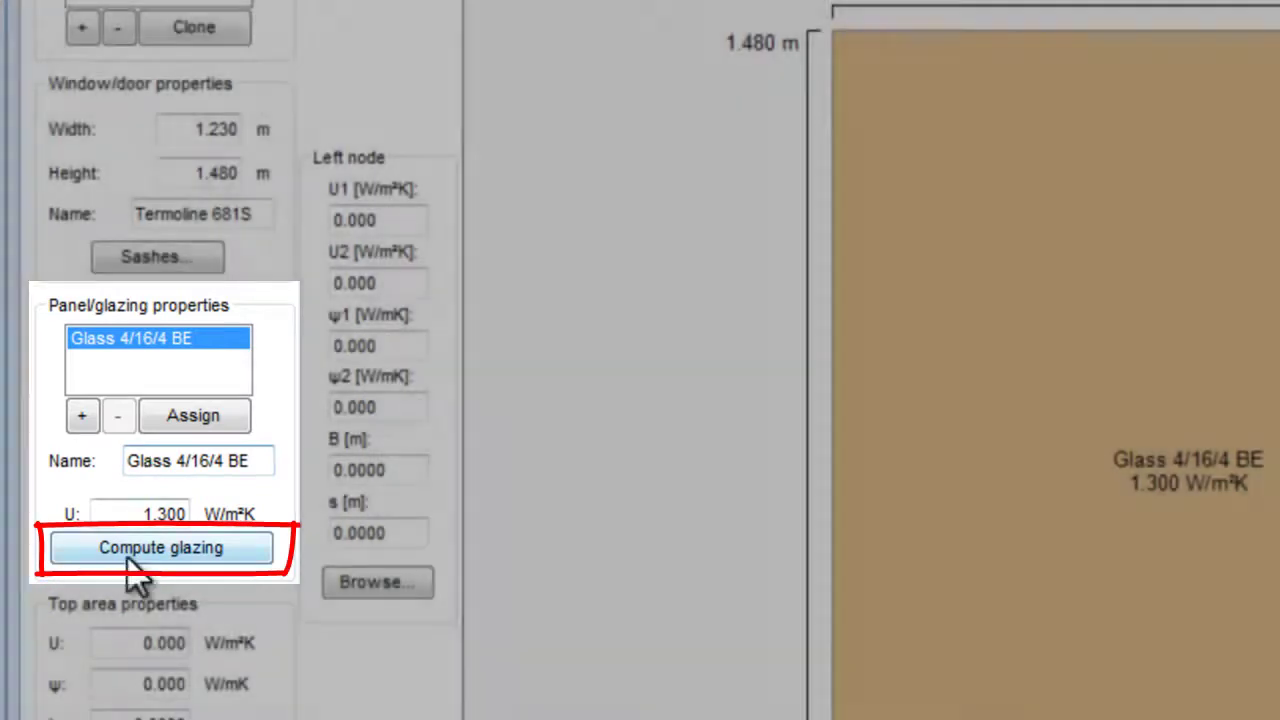
# Step: Set up the glazing as a double pane with a 4 mm first glass layer
pyautogui.click(141, 552)
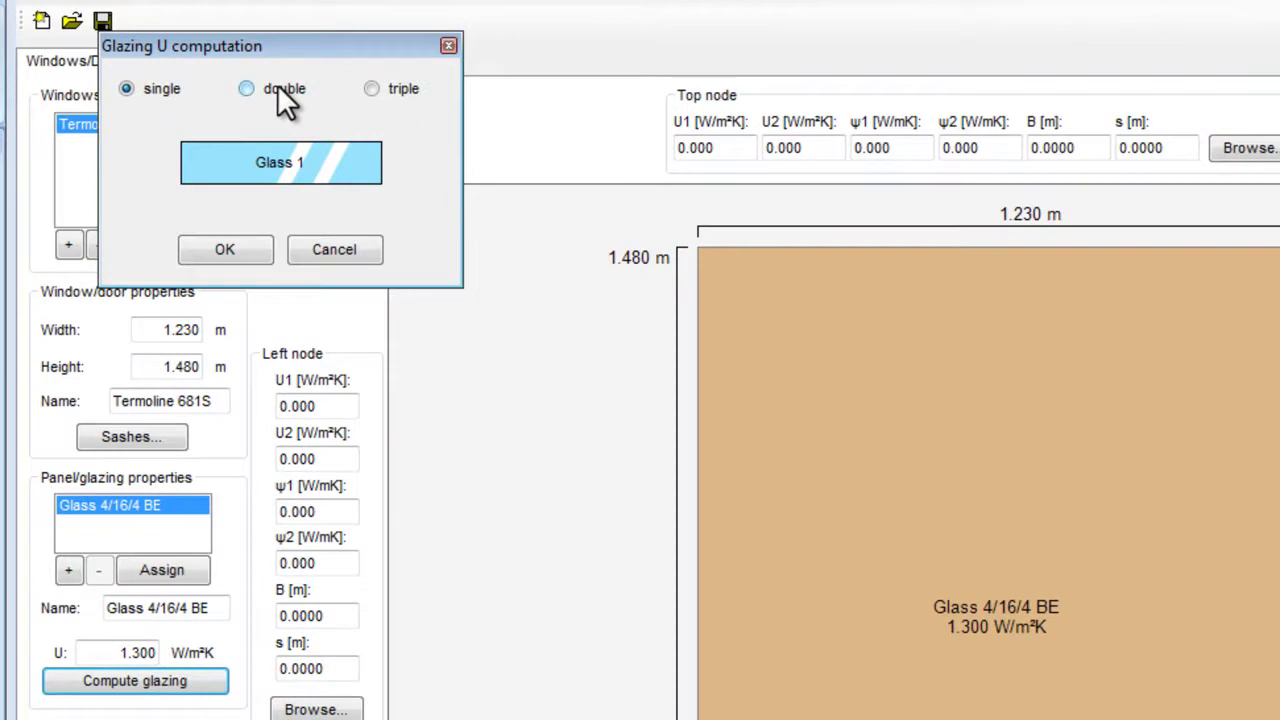
pyautogui.click(280, 90)
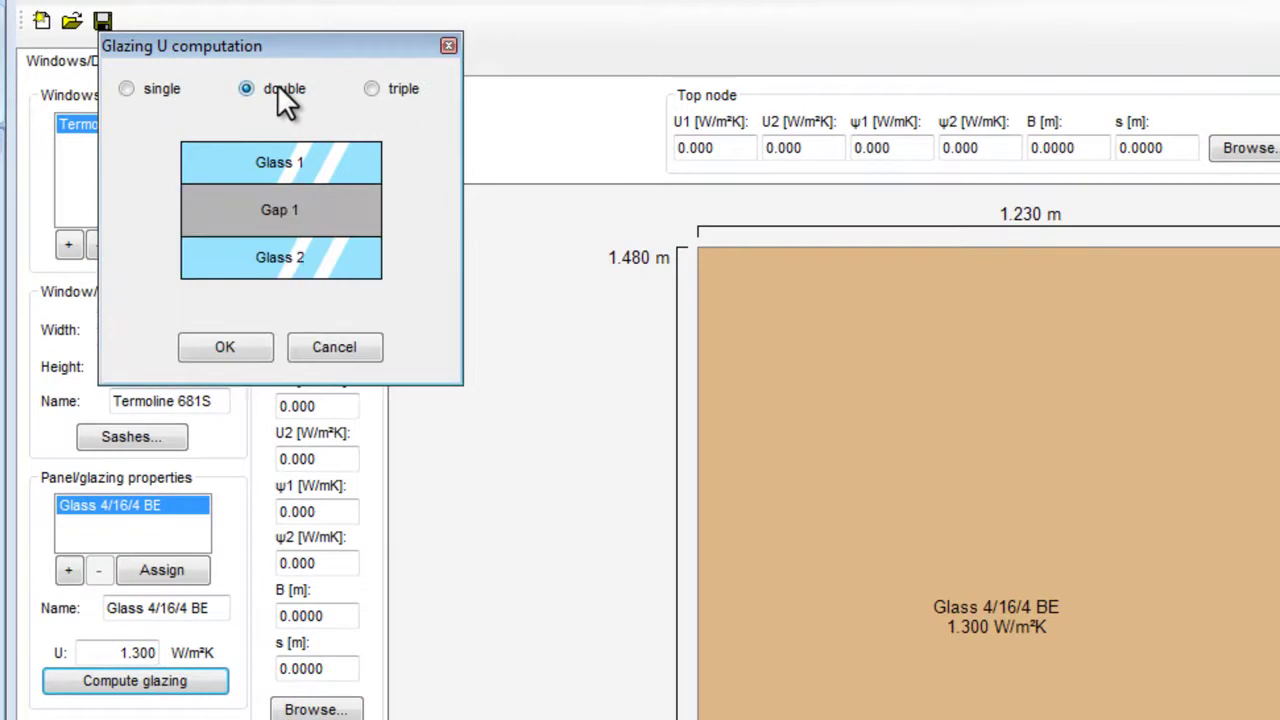
pyautogui.click(266, 167)
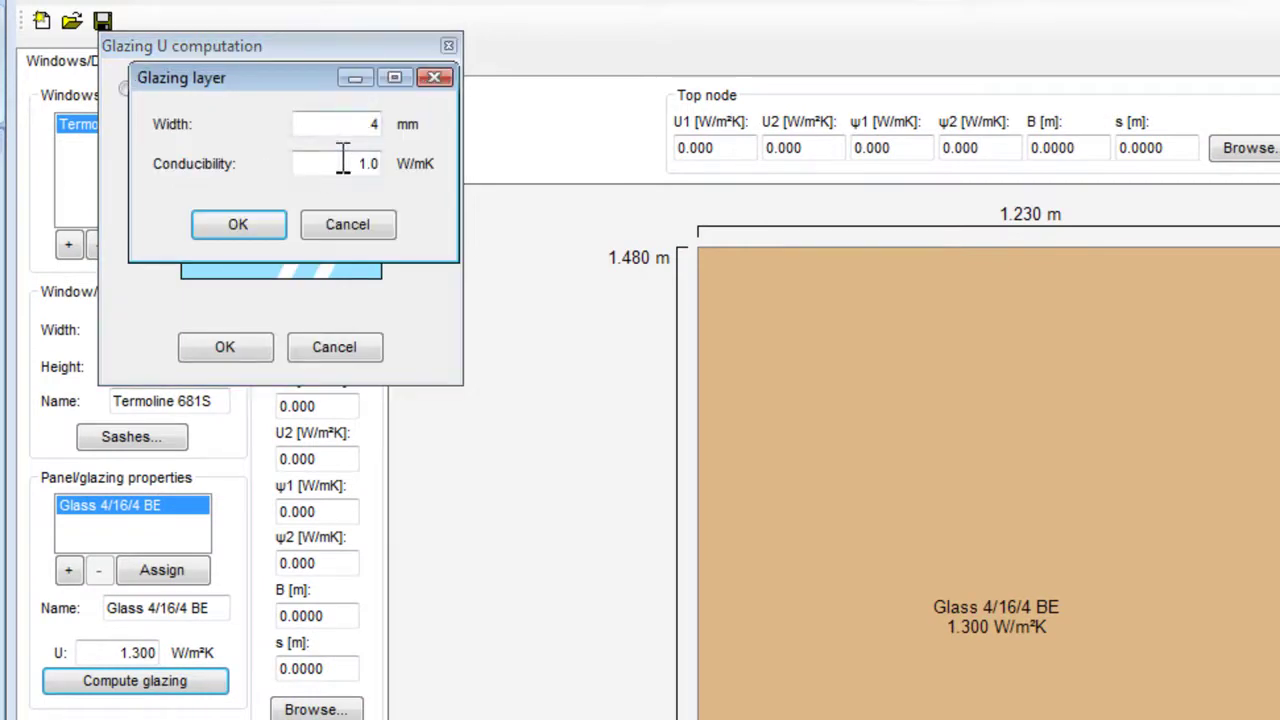
pyautogui.click(253, 225)
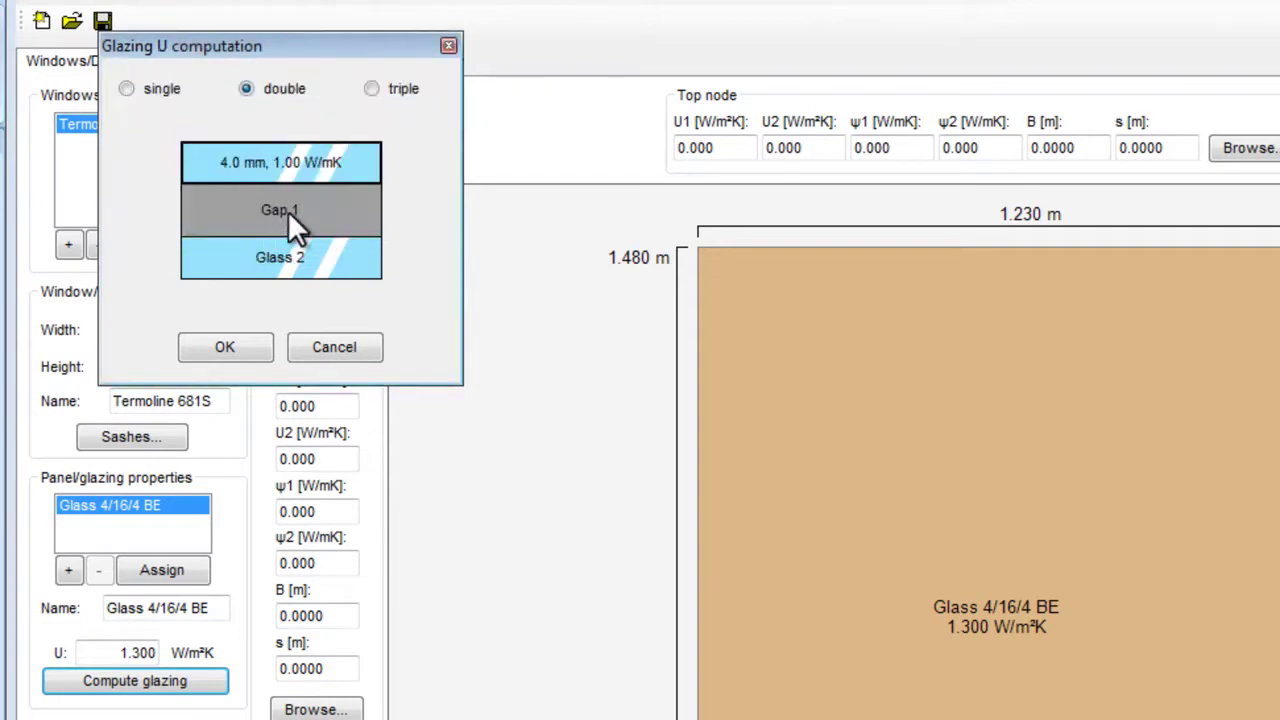
# Step: Make the gap 16 mm argon with second-slab emissivity 0.041, giving resistance 0.731
pyautogui.click(288, 213)
pyautogui.click(290, 192)
pyautogui.click(375, 340)
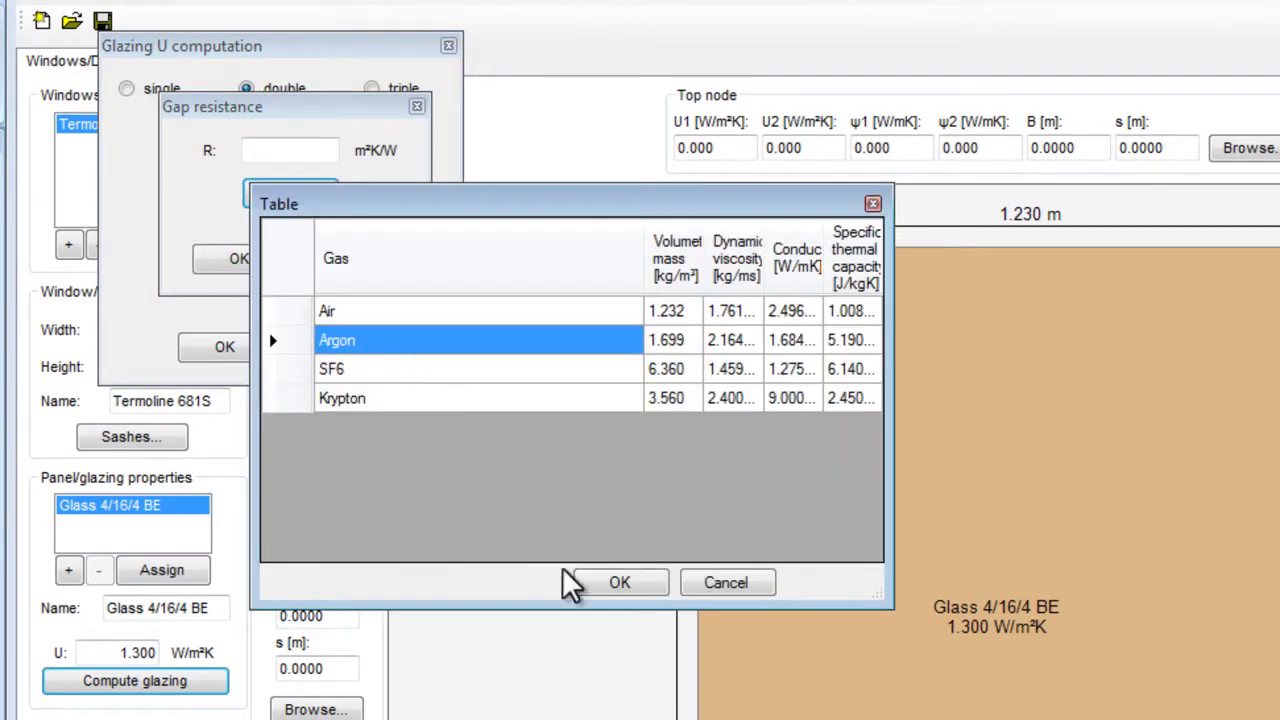
pyautogui.click(607, 583)
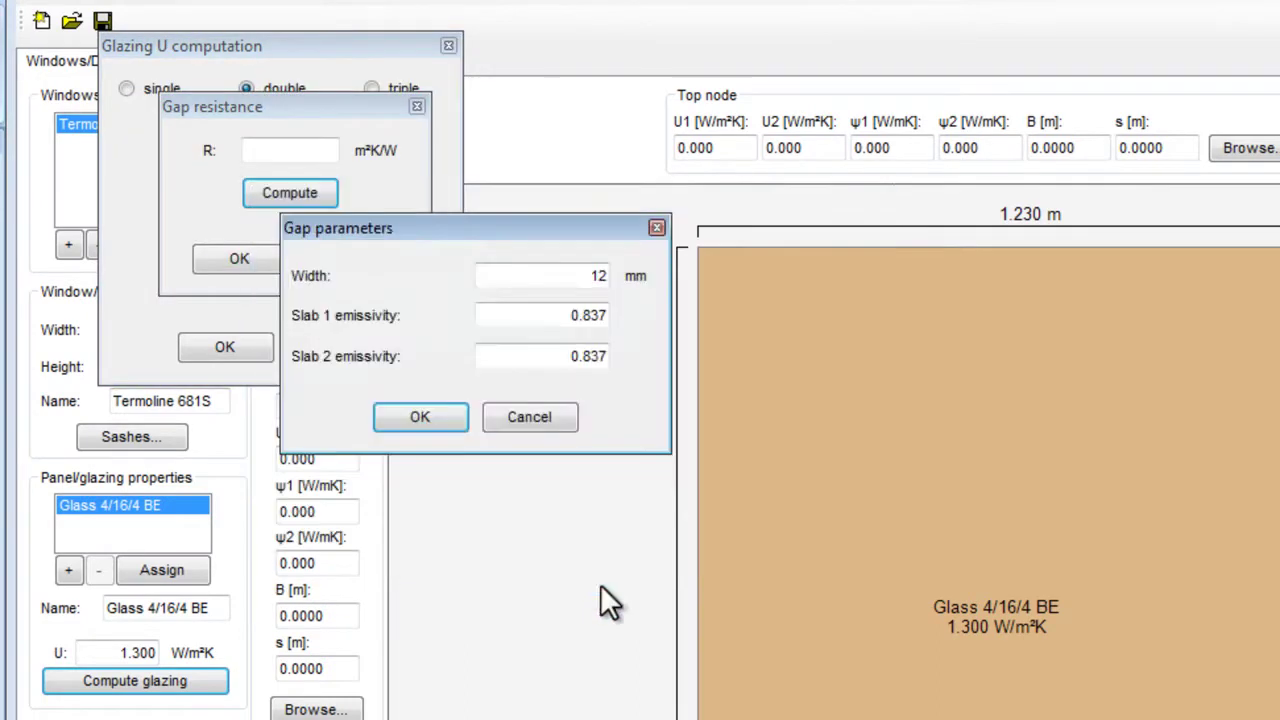
pyautogui.doubleClick(581, 275)
pyautogui.write('16')
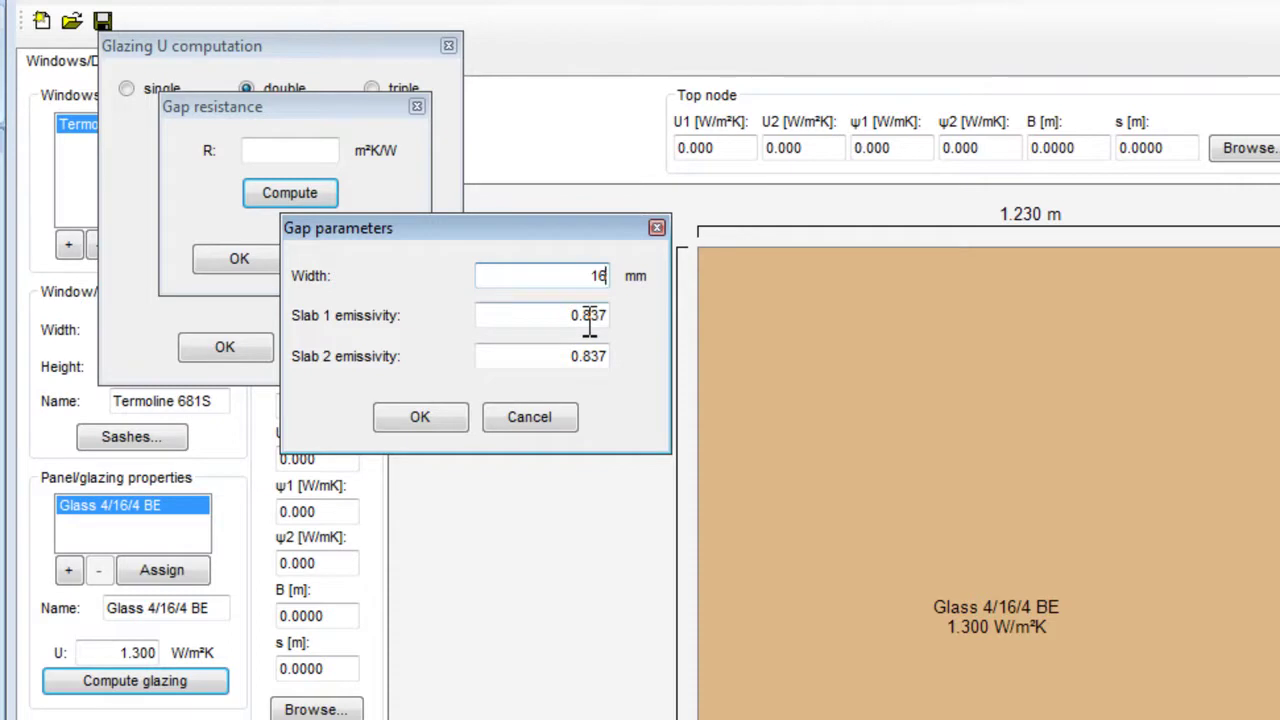
pyautogui.doubleClick(588, 357)
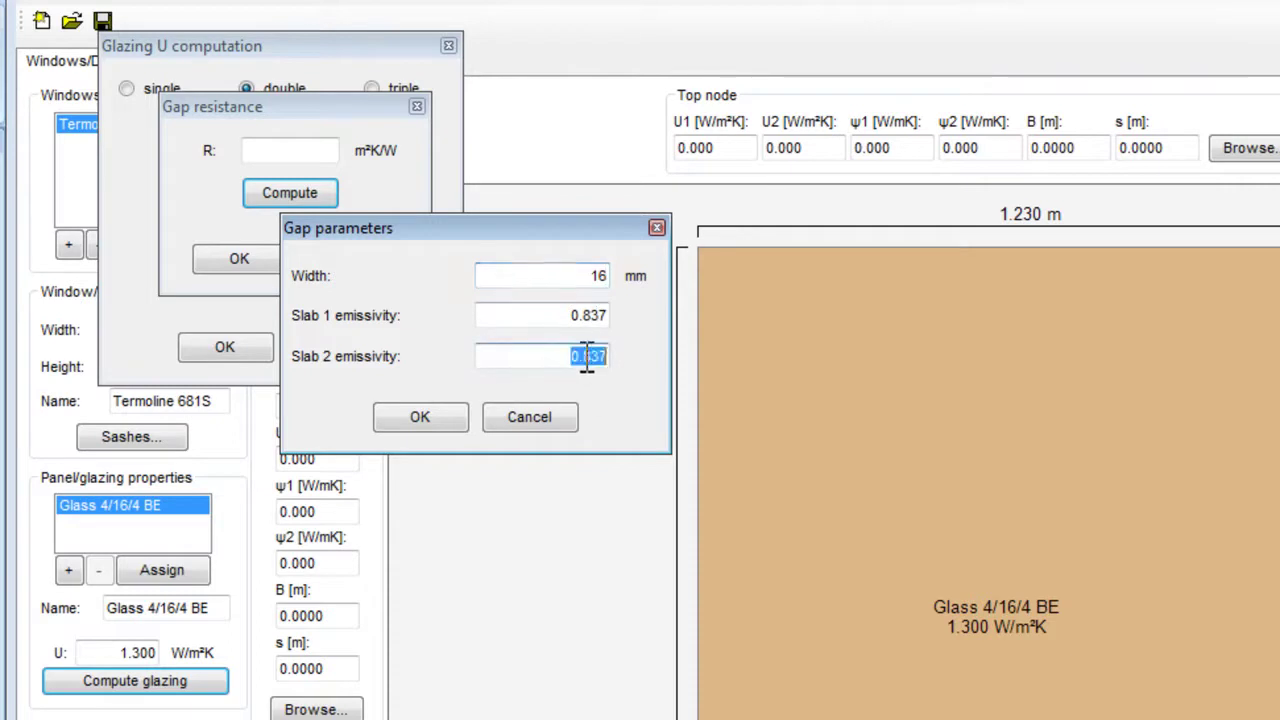
pyautogui.press('BackSpace')
pyautogui.write('0.041')
pyautogui.click(418, 422)
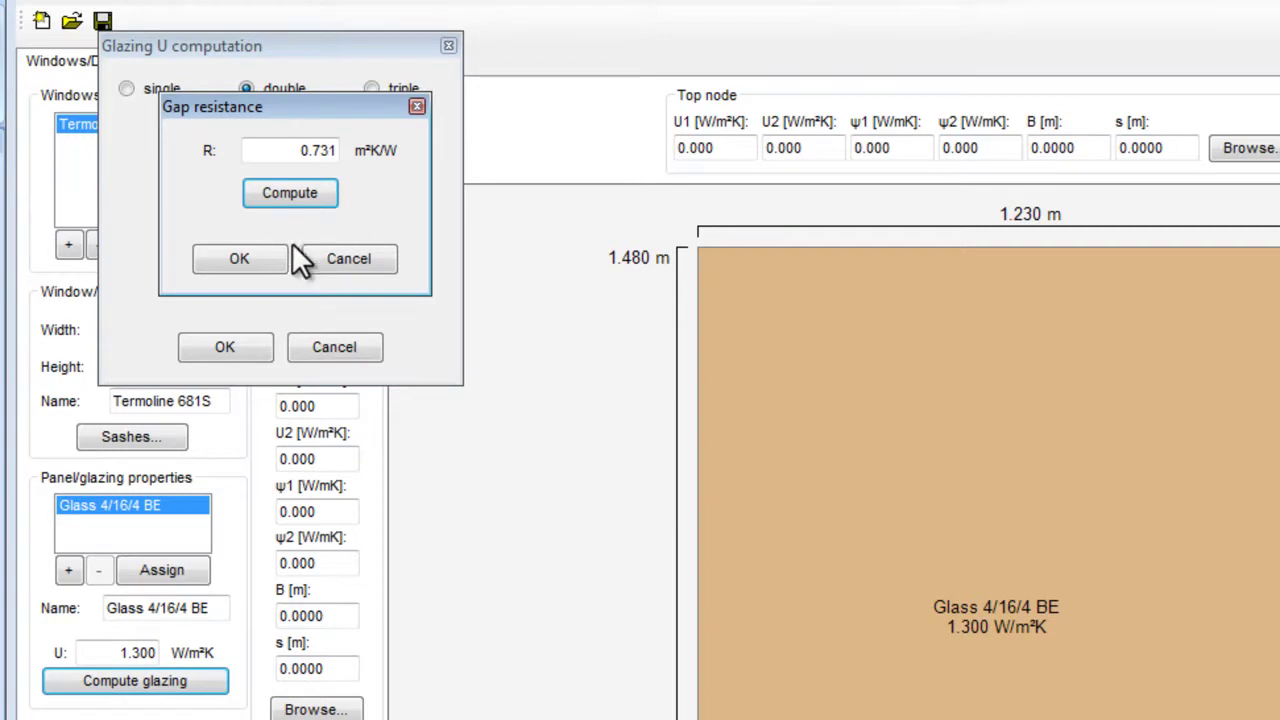
pyautogui.click(268, 253)
# Step: Confirm the second glass layer and apply the computed glazing U of 1.100 W/m²K
pyautogui.doubleClick(272, 261)
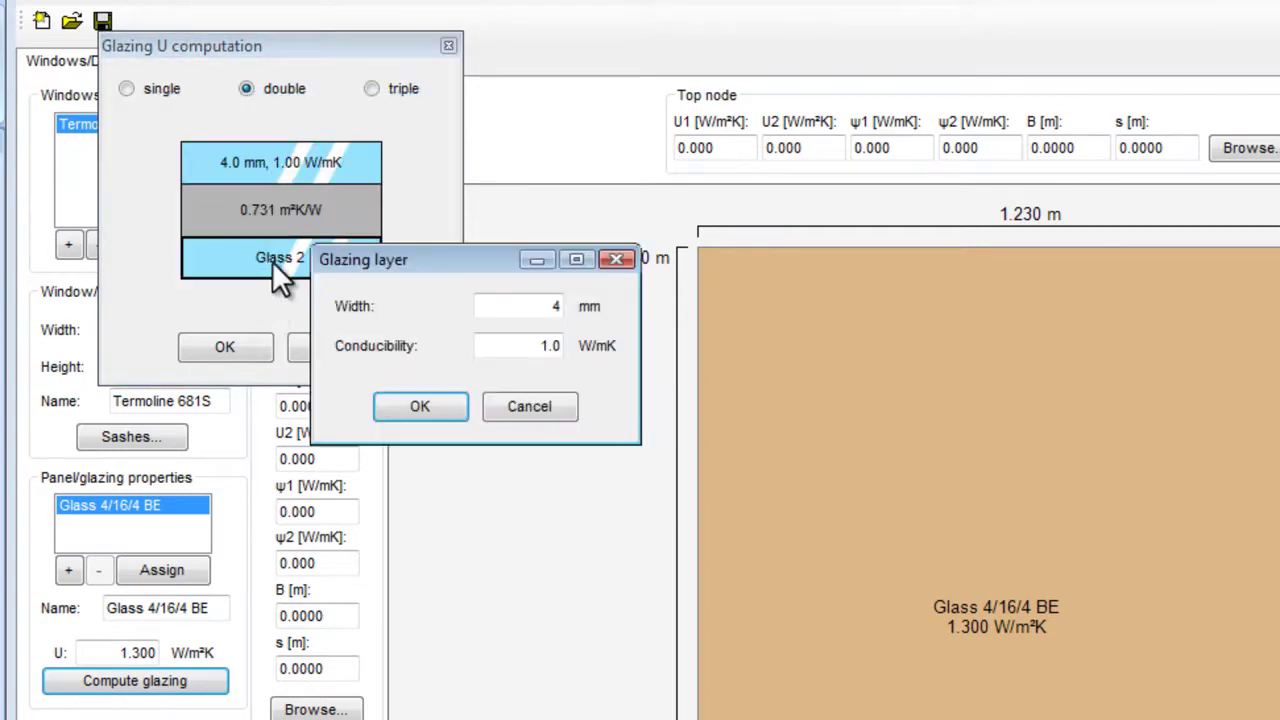
pyautogui.doubleClick(538, 345)
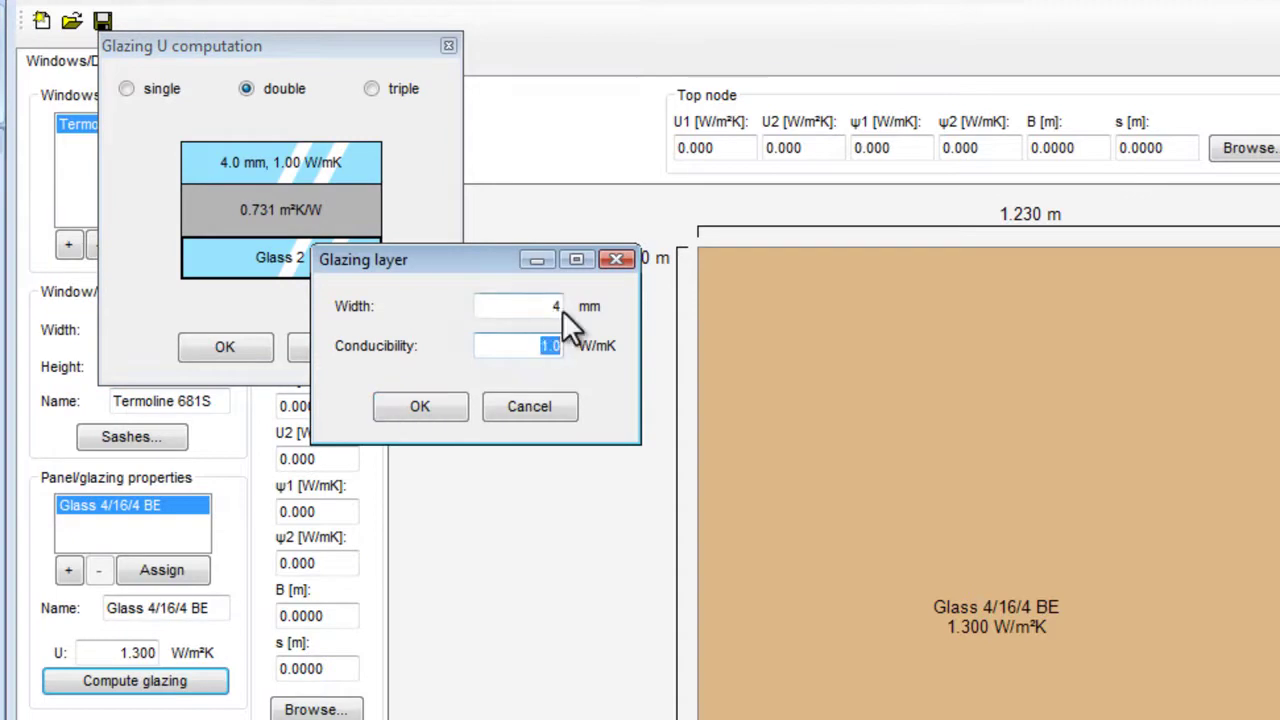
pyautogui.click(420, 407)
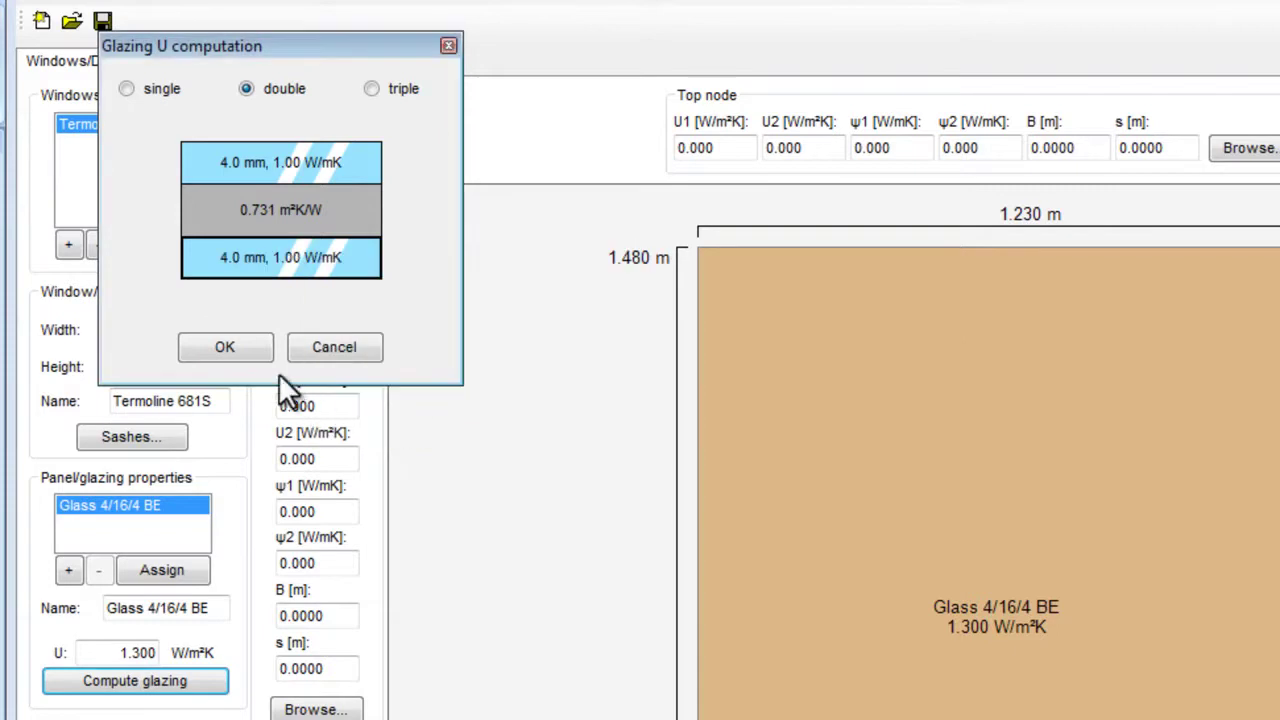
pyautogui.click(225, 347)
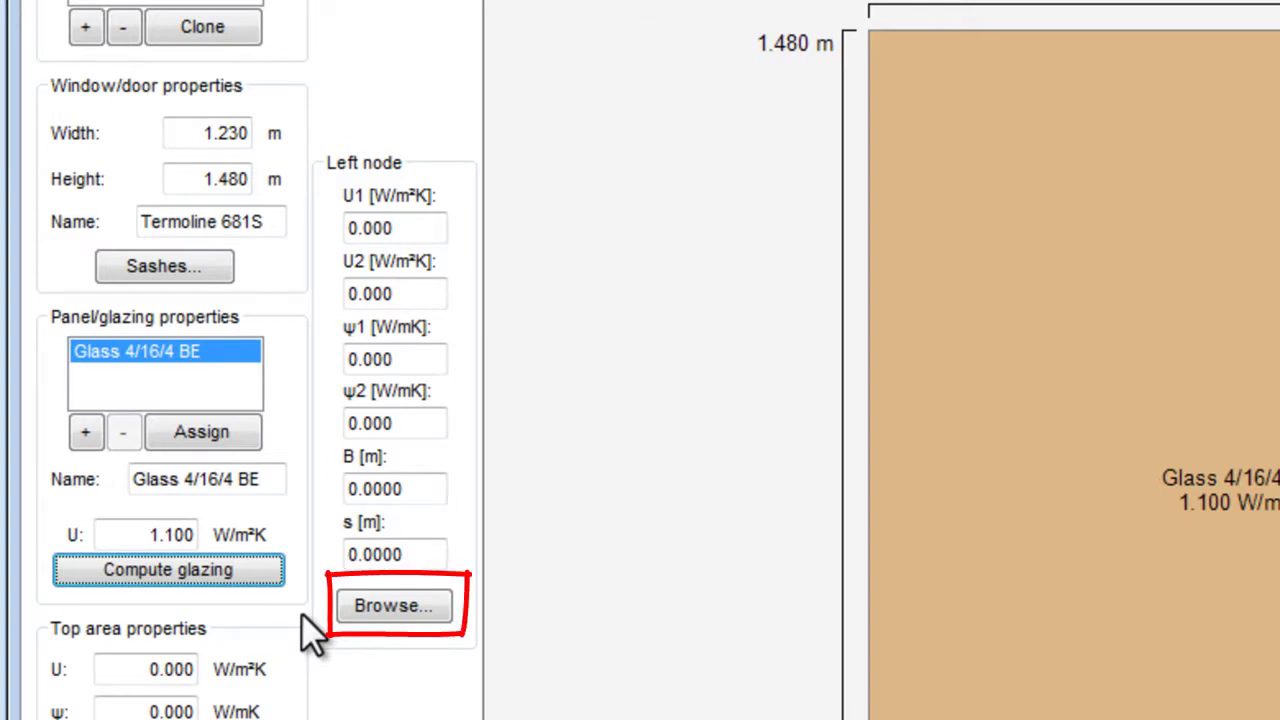
# Step: Load Termoline68_Lat_P.frs and Termoline68_Lat_V.frs with Ug 1.1 and apply them to every node
pyautogui.click(393, 605)
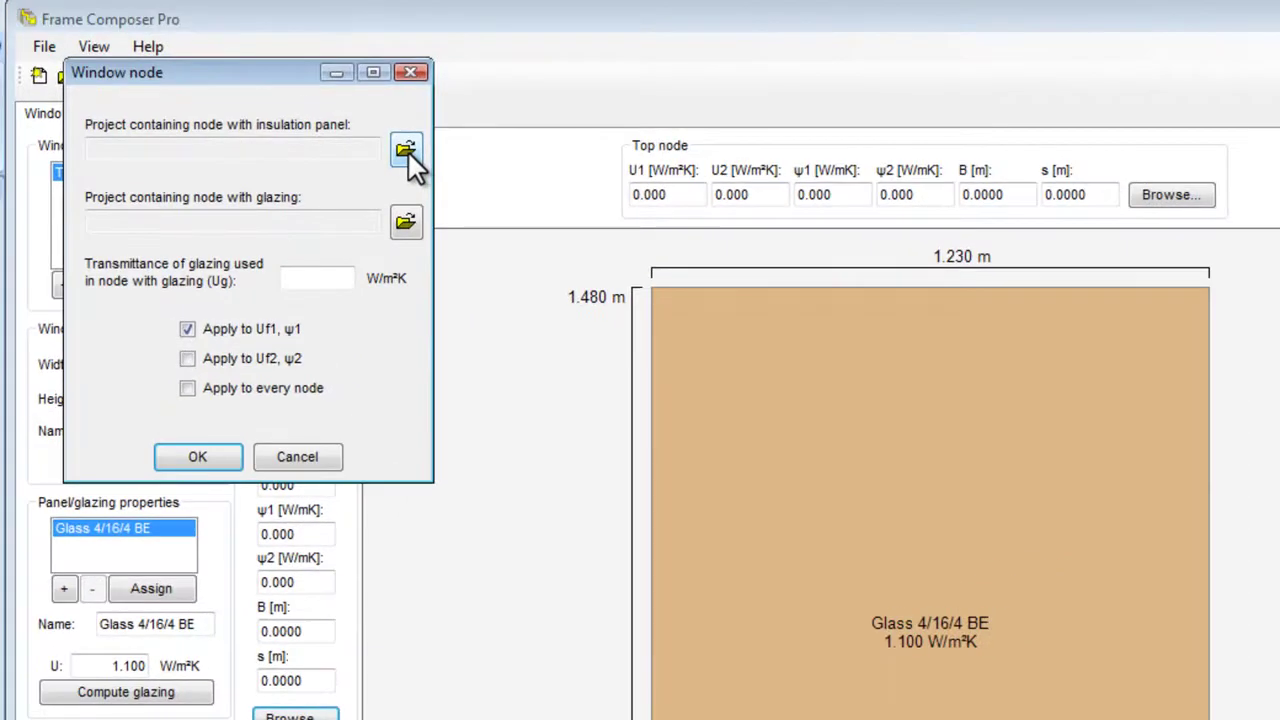
pyautogui.click(406, 151)
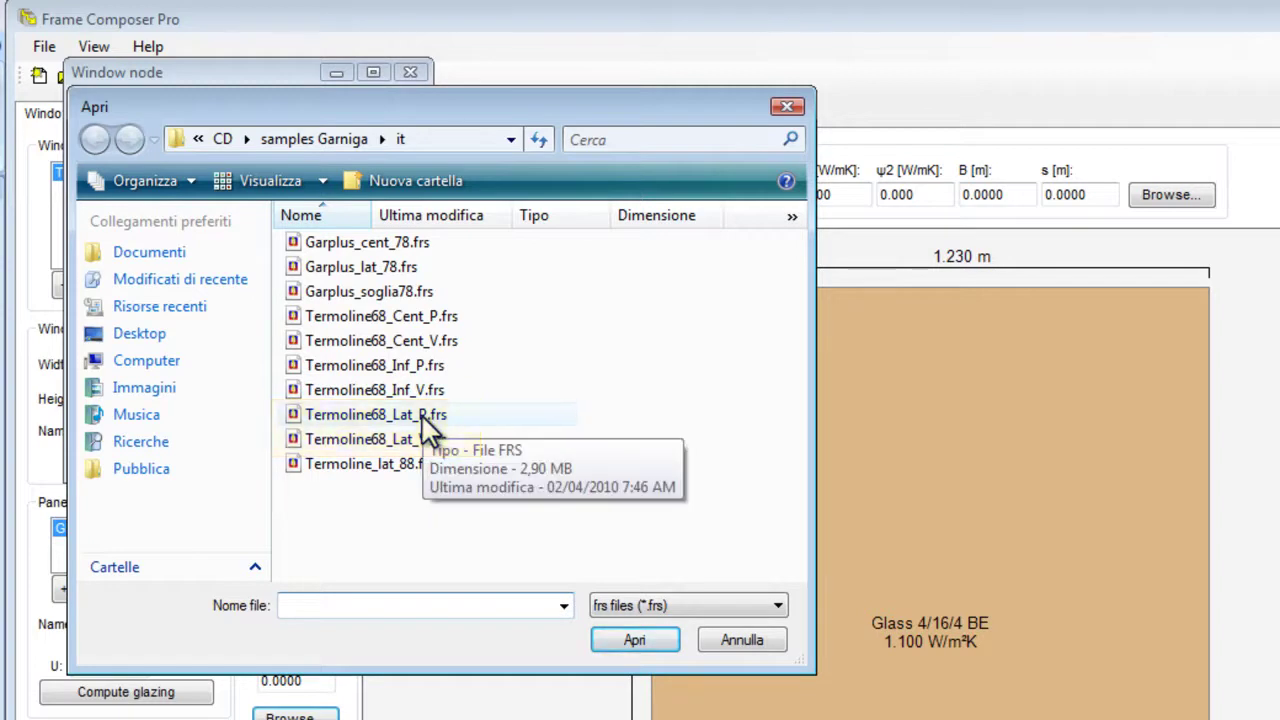
pyautogui.doubleClick(422, 416)
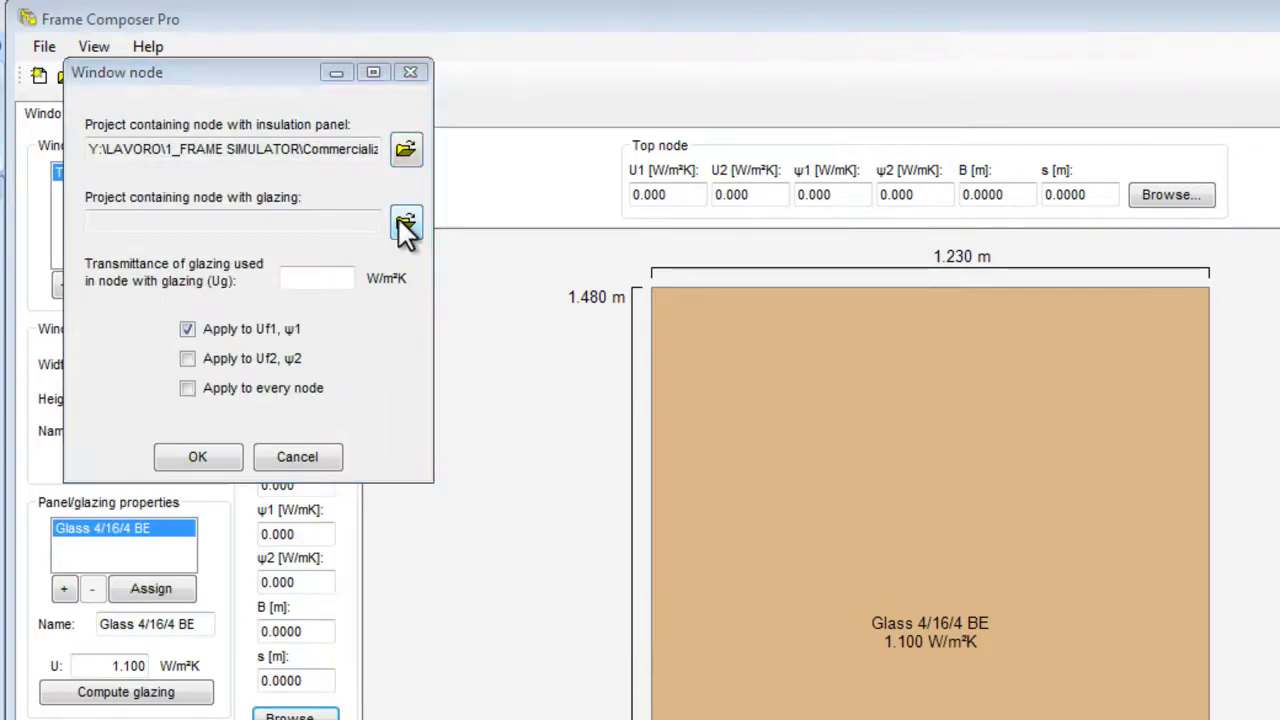
pyautogui.click(397, 216)
pyautogui.click(420, 442)
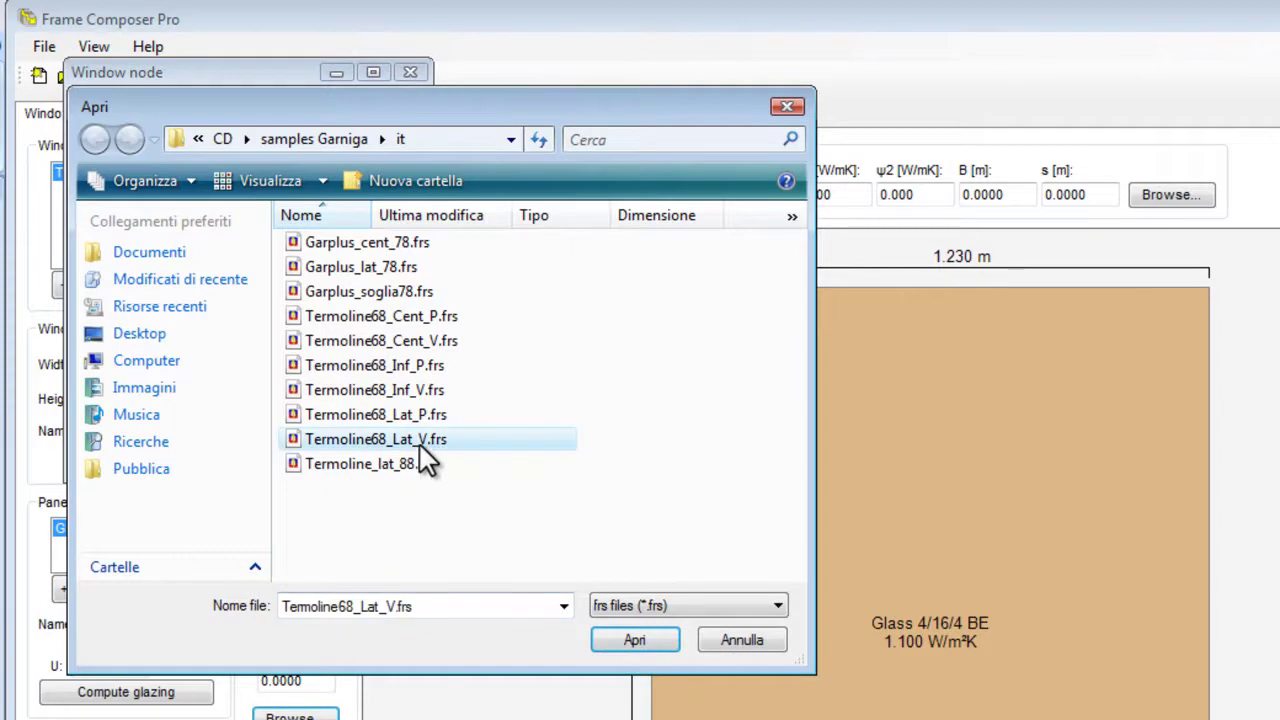
pyautogui.doubleClick(506, 438)
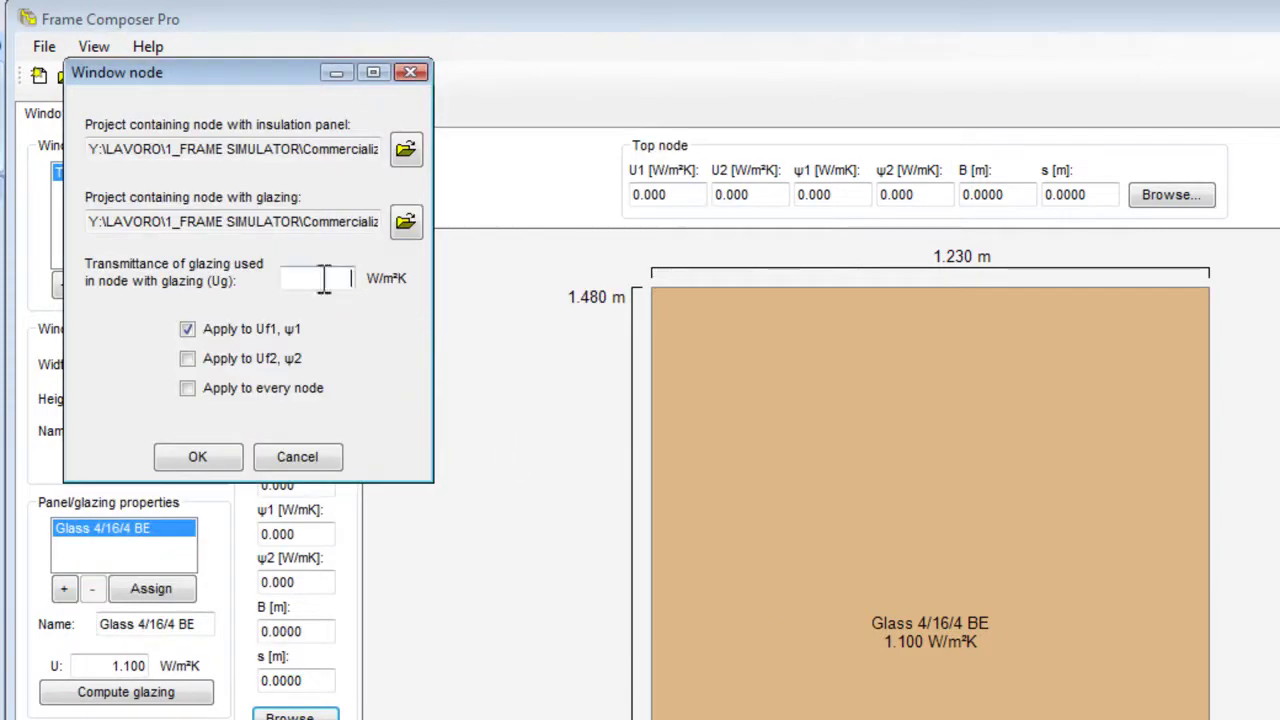
pyautogui.write('1.1')
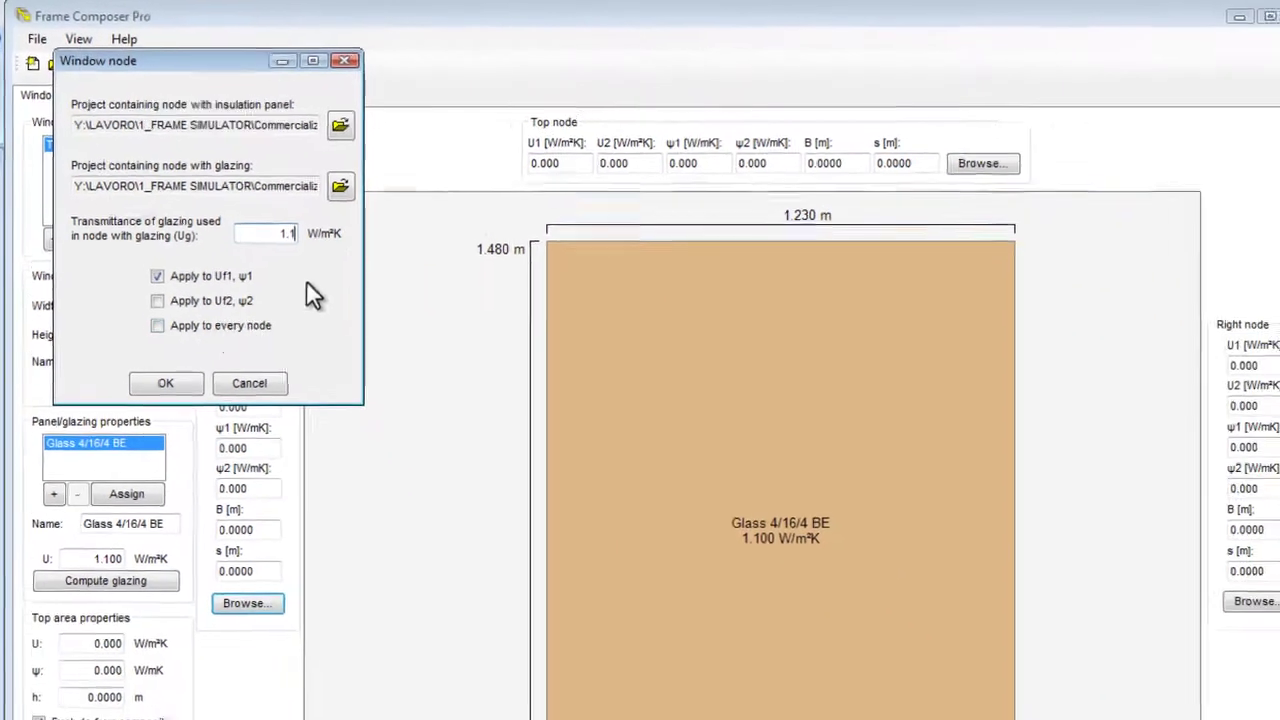
pyautogui.click(157, 325)
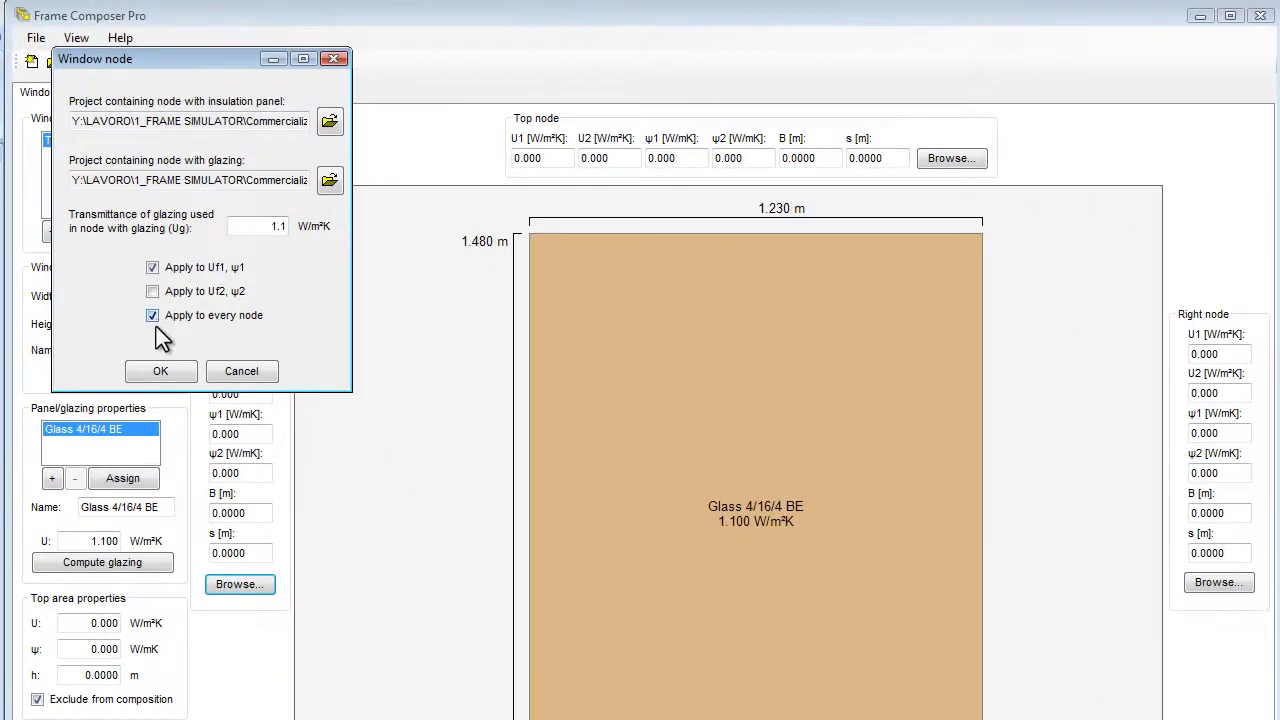
pyautogui.click(165, 383)
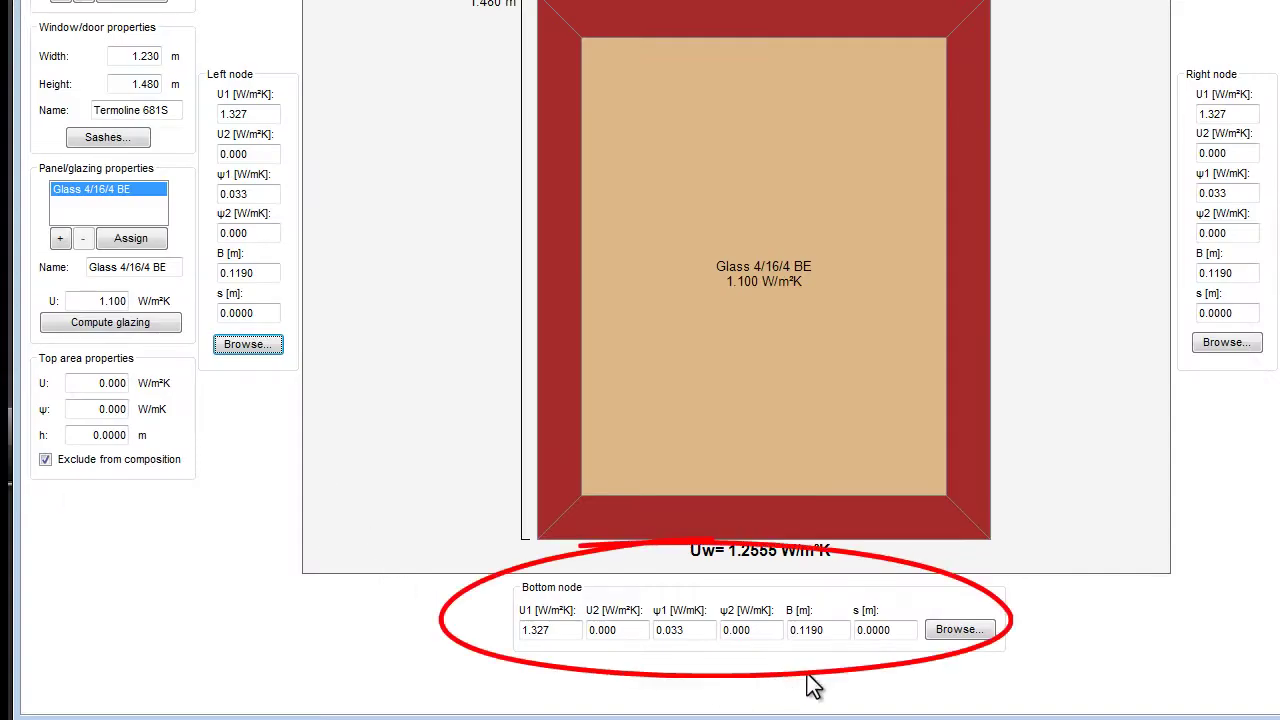
# Step: Load Termoline68_Inf_P.frs and Termoline68_Inf_V.frs for the bottom node, raising Uw to 1.2864 W/m²K
pyautogui.click(940, 630)
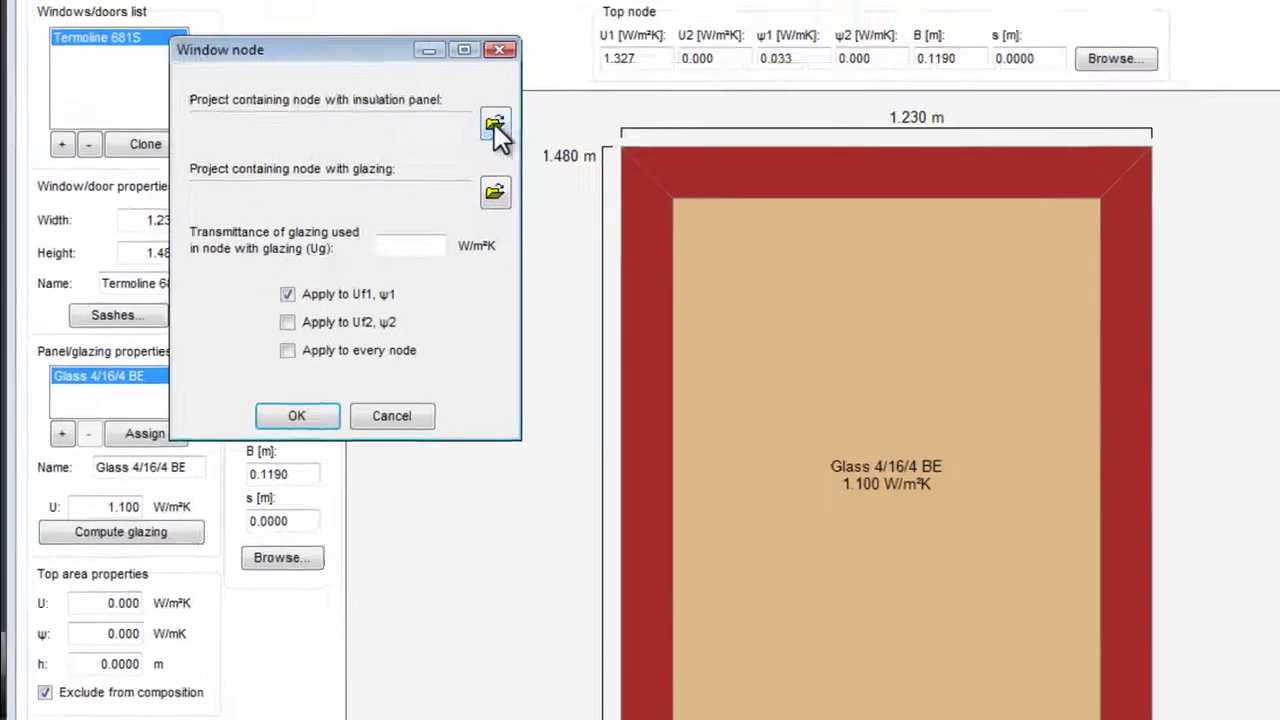
pyautogui.click(505, 150)
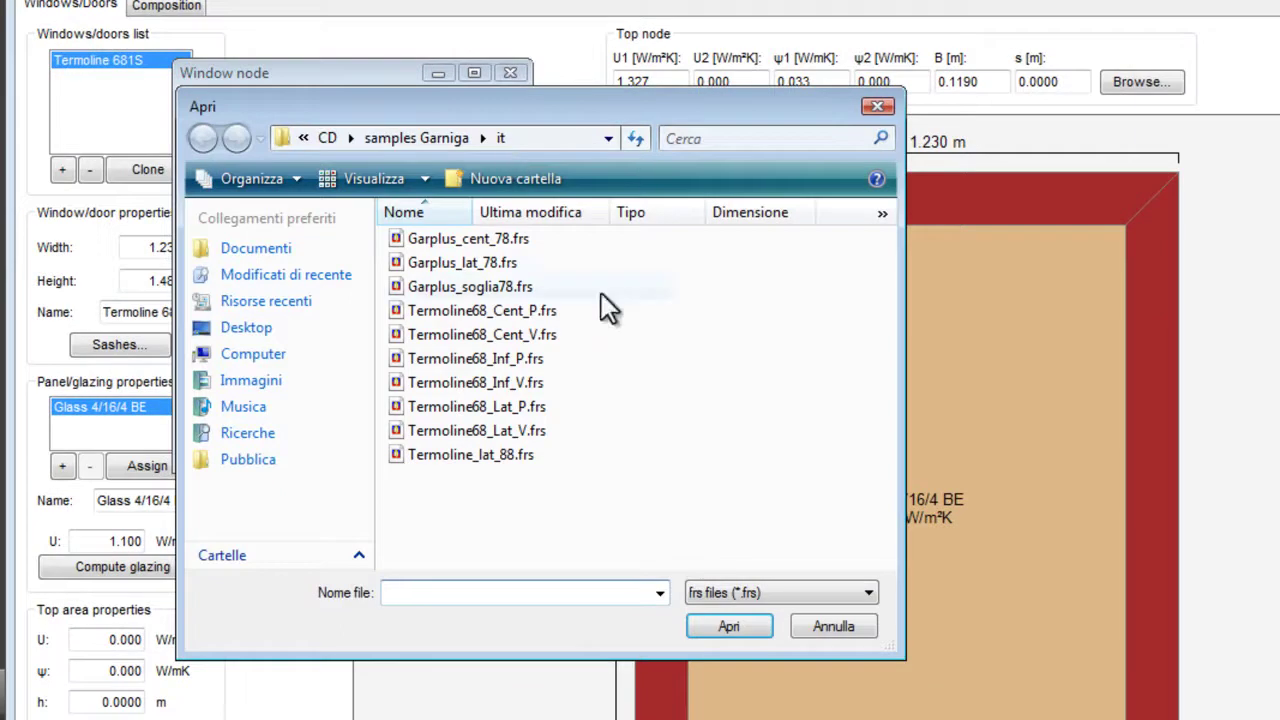
pyautogui.doubleClick(529, 358)
pyautogui.click(505, 218)
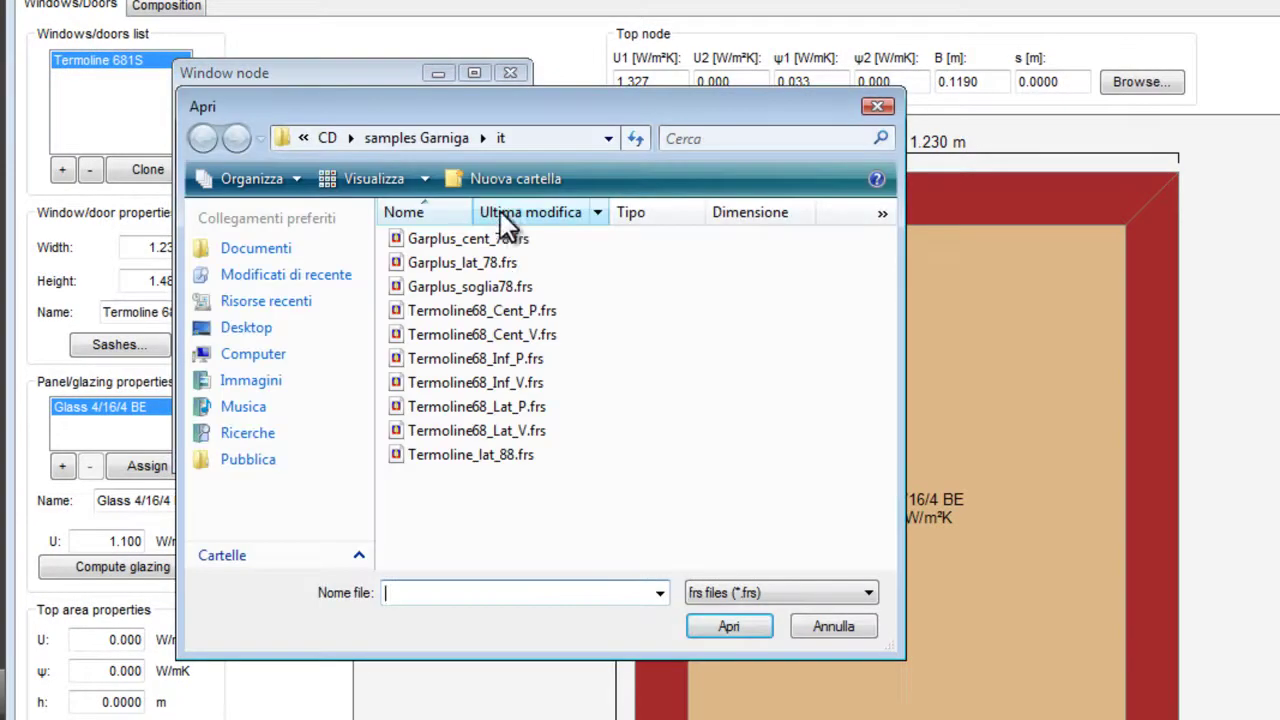
pyautogui.click(520, 383)
pyautogui.click(699, 616)
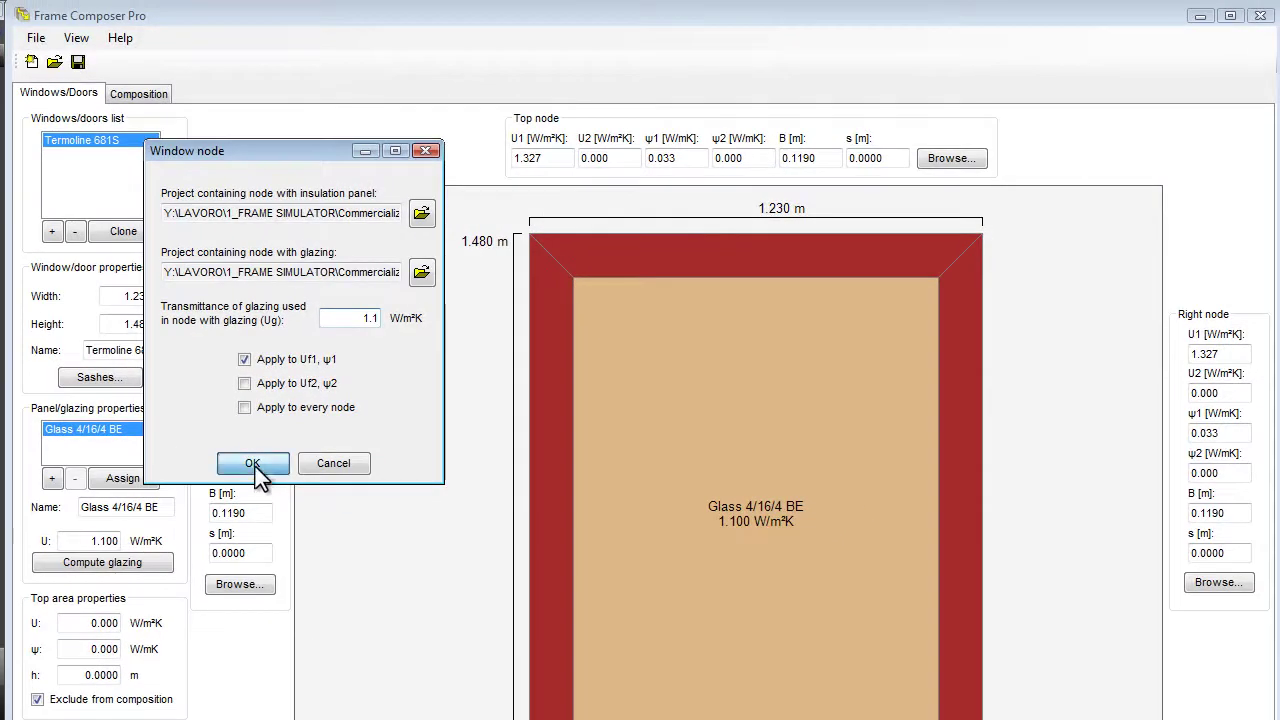
pyautogui.click(303, 447)
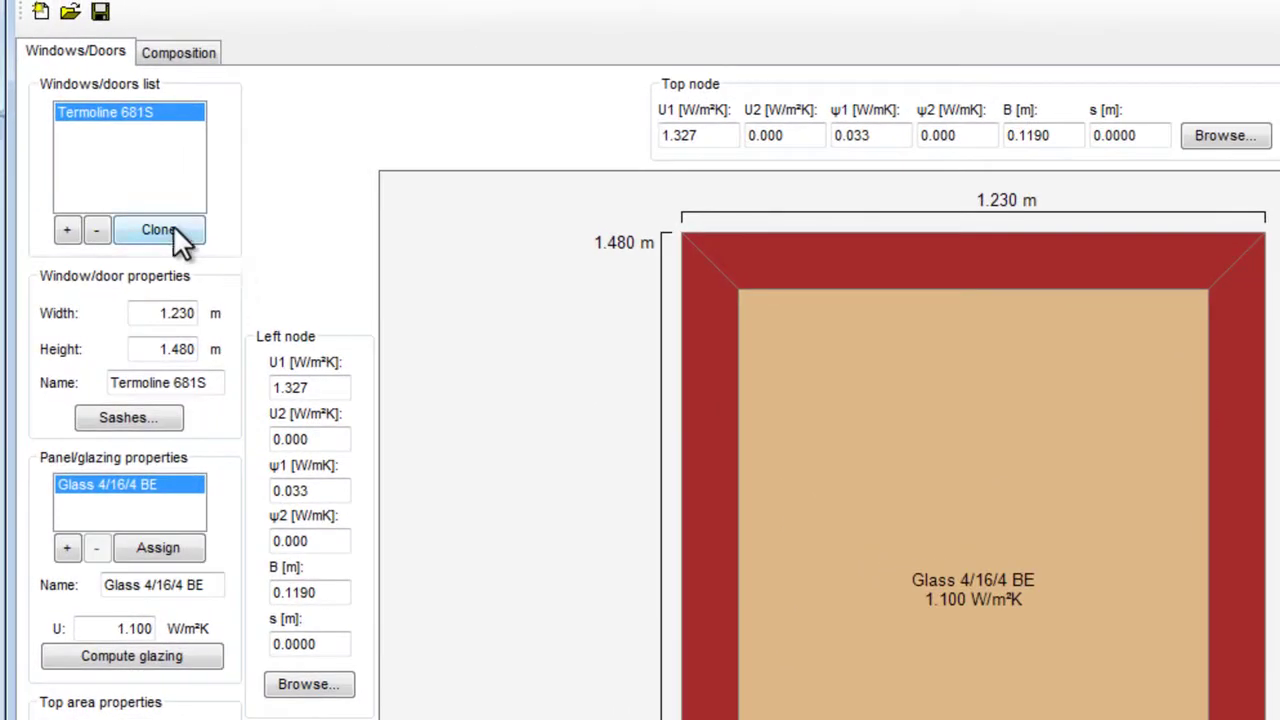
# Step: Clone the window as 'Termoline 68 2S' and add a central vertical node for two 0.446 m sashes
pyautogui.click(174, 228)
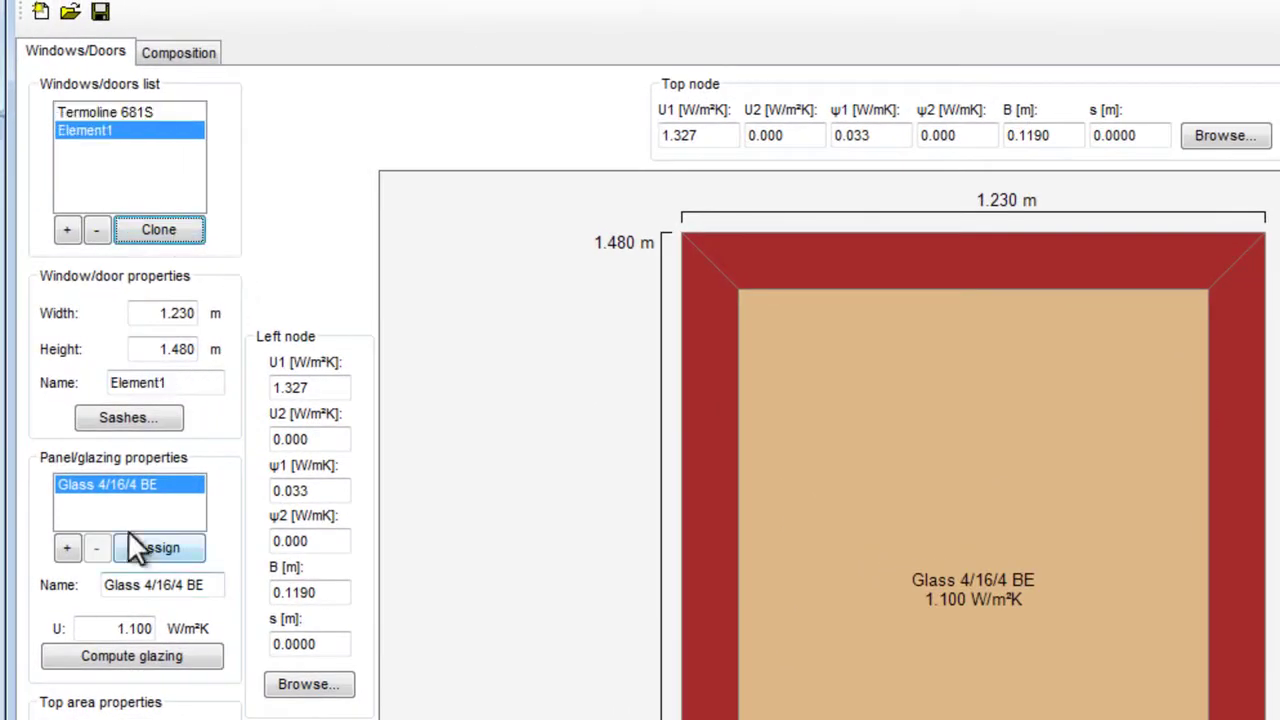
pyautogui.doubleClick(175, 382)
pyautogui.write('Term')
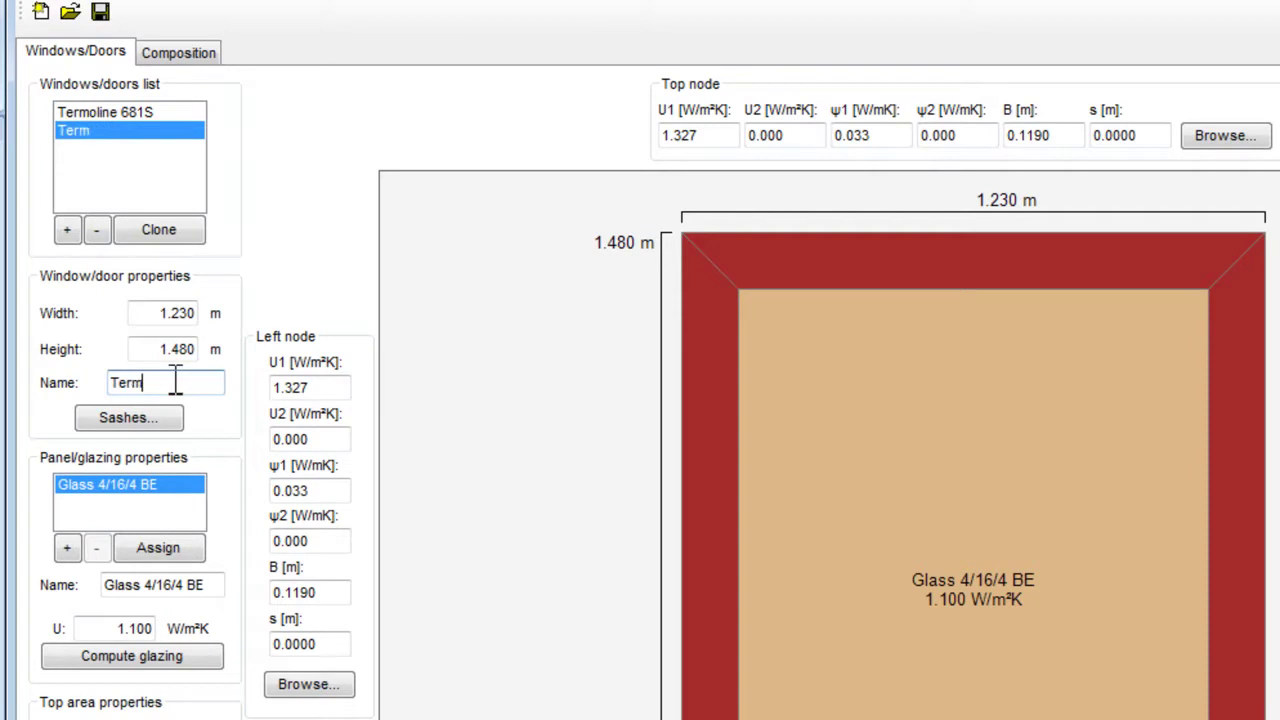
pyautogui.write('oline 68')
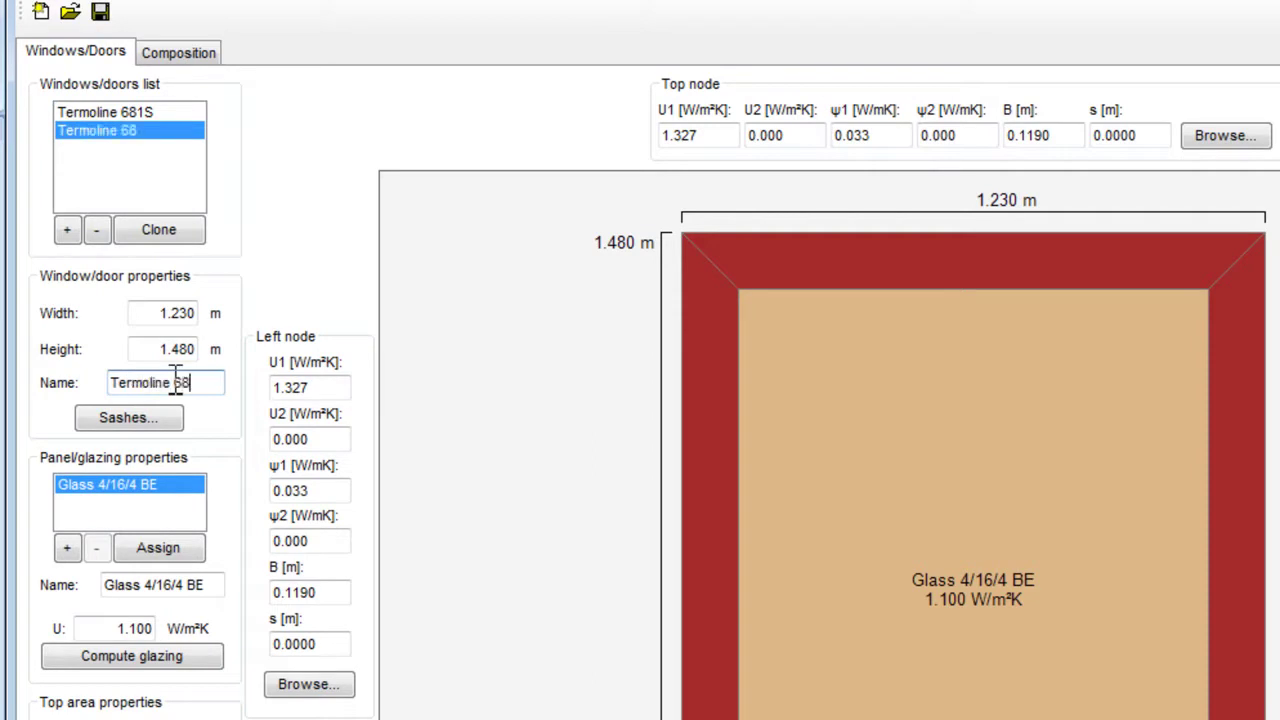
pyautogui.write(' 2S')
pyautogui.click(135, 417)
pyautogui.click(420, 615)
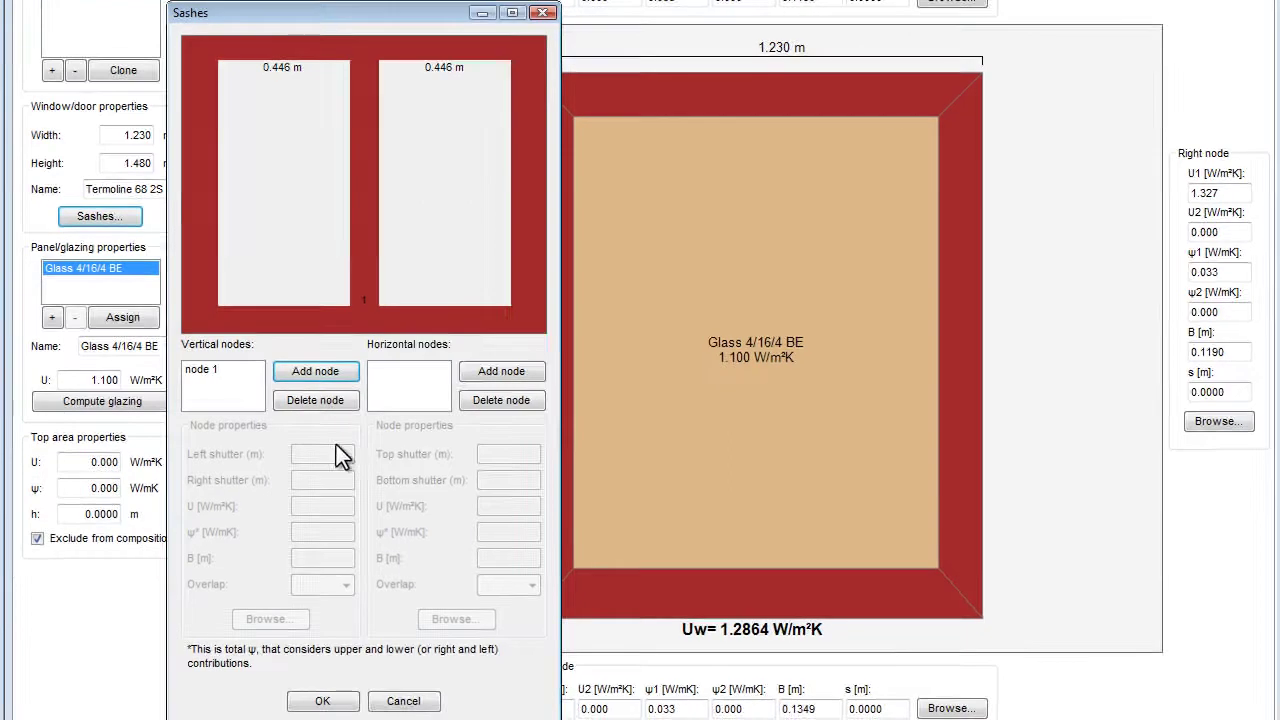
# Step: Load the panel and Termoline68_Cent_V.frs node projects with Ug 1.1 into the central mullion
pyautogui.click(365, 245)
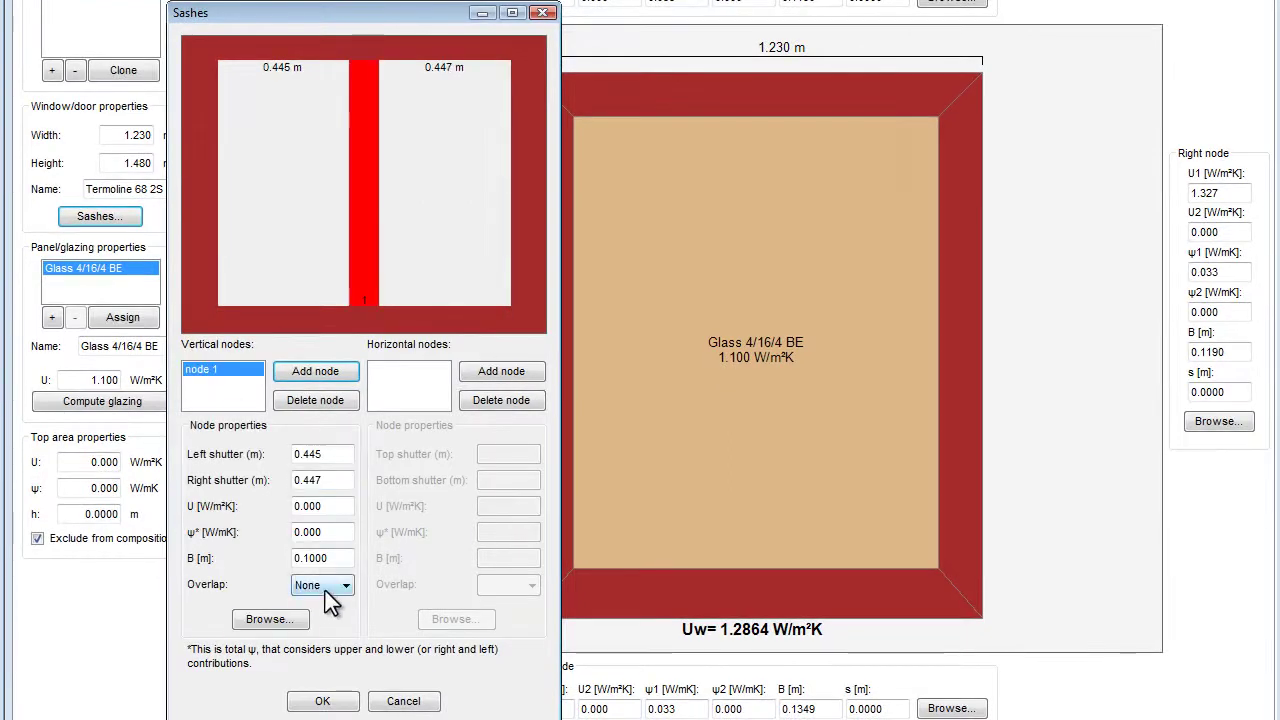
pyautogui.click(300, 620)
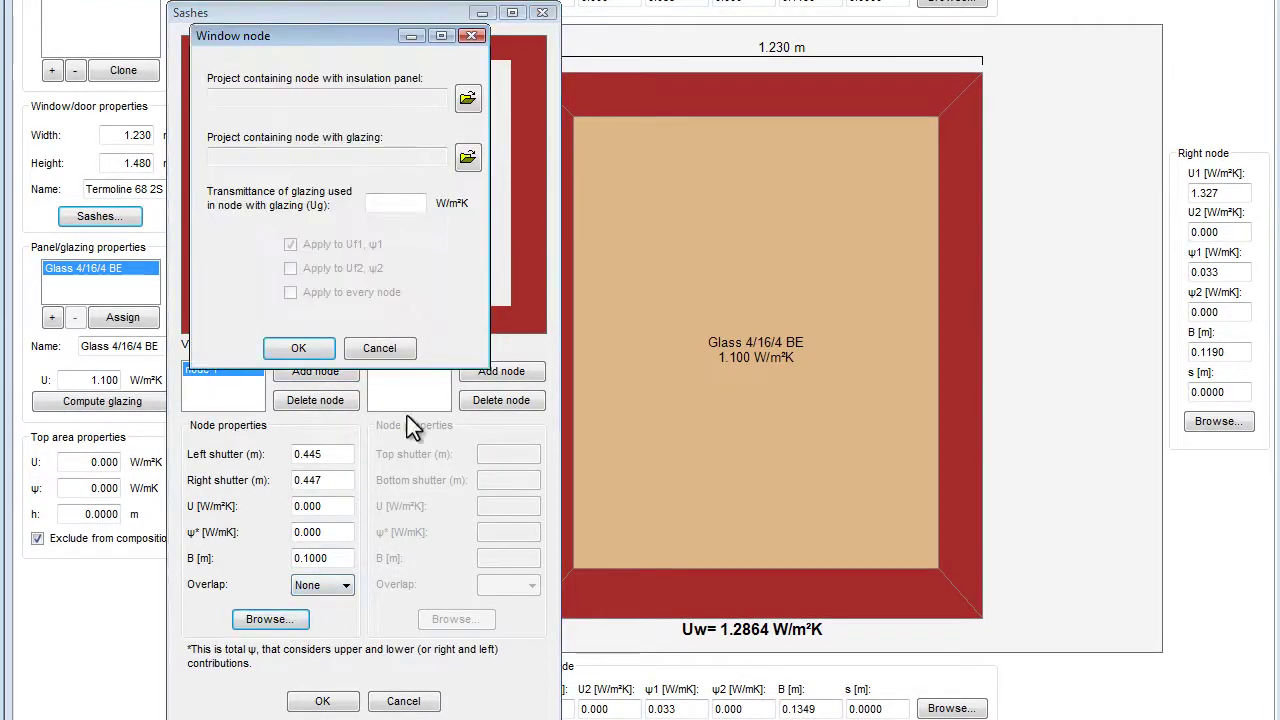
pyautogui.click(467, 99)
pyautogui.doubleClick(476, 240)
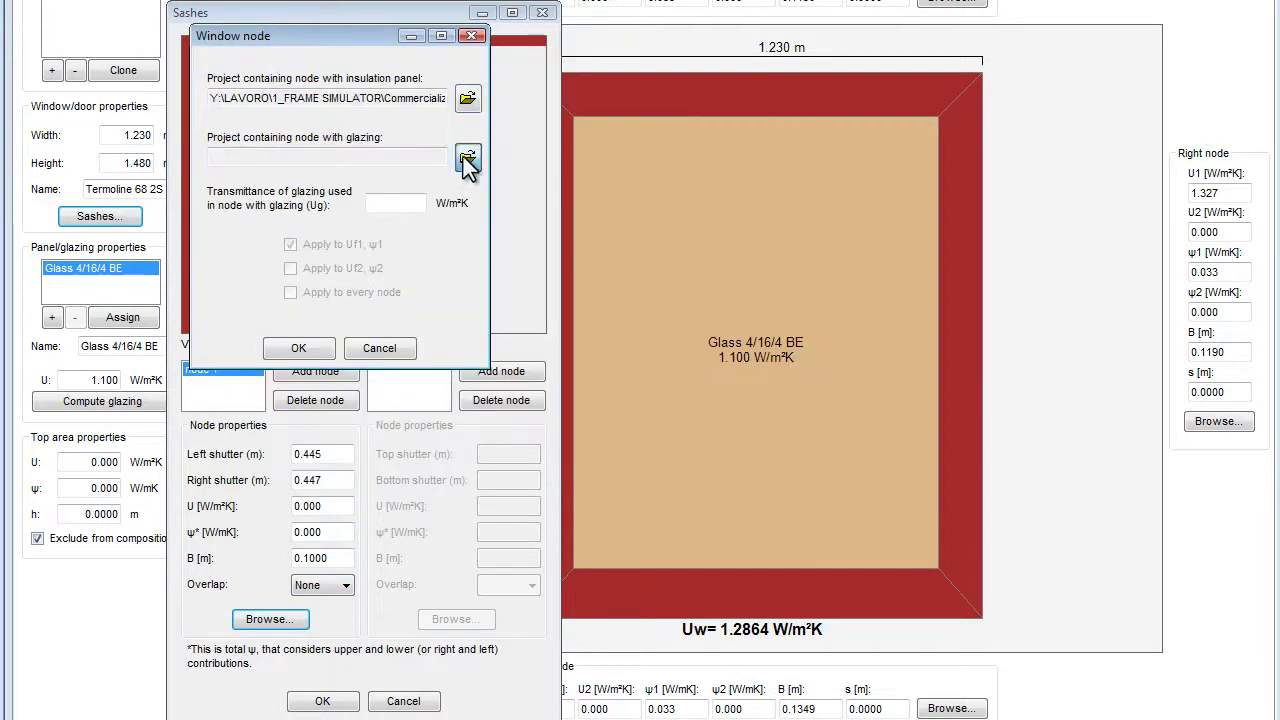
pyautogui.click(468, 160)
pyautogui.click(480, 258)
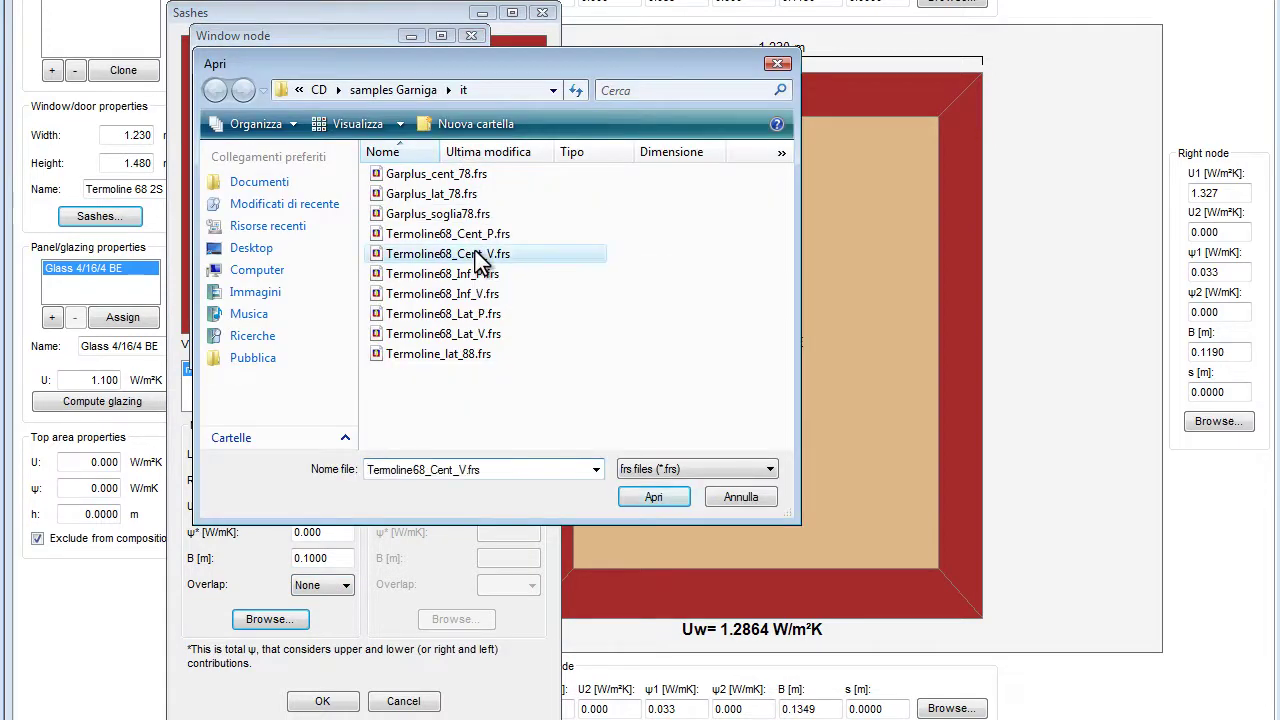
pyautogui.click(655, 498)
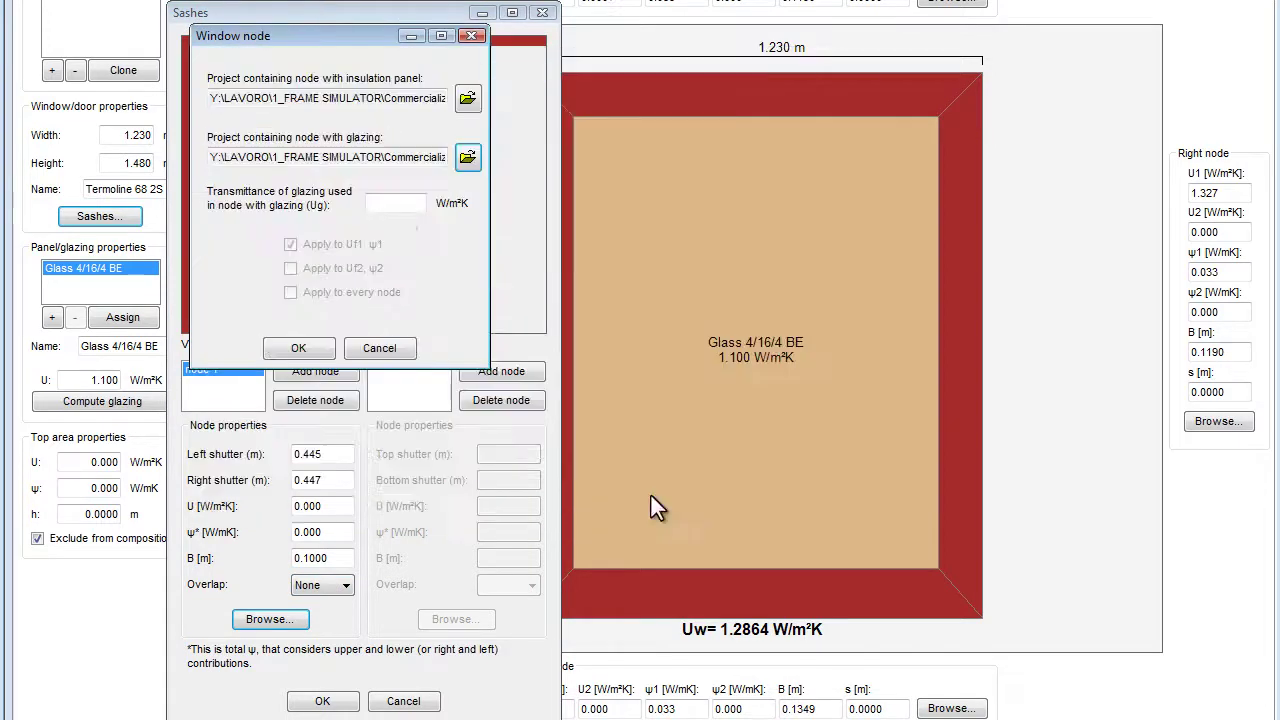
pyautogui.click(401, 204)
pyautogui.write('1.1')
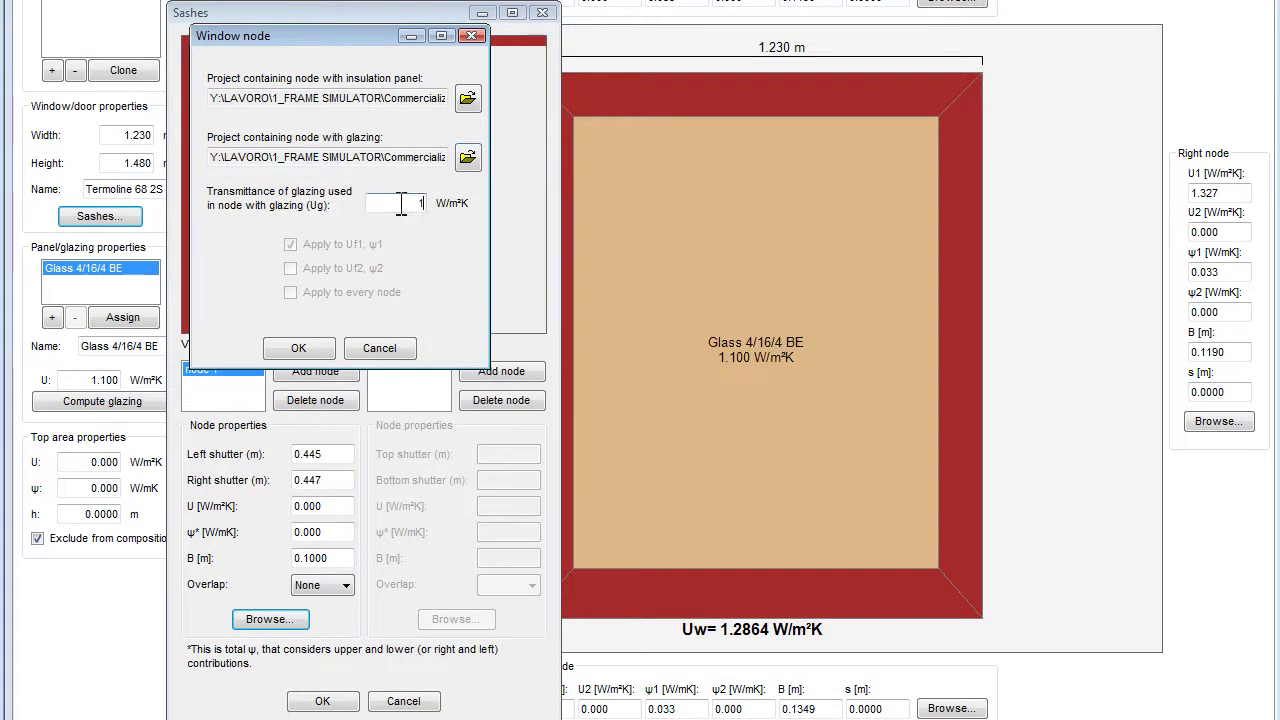
pyautogui.click(322, 348)
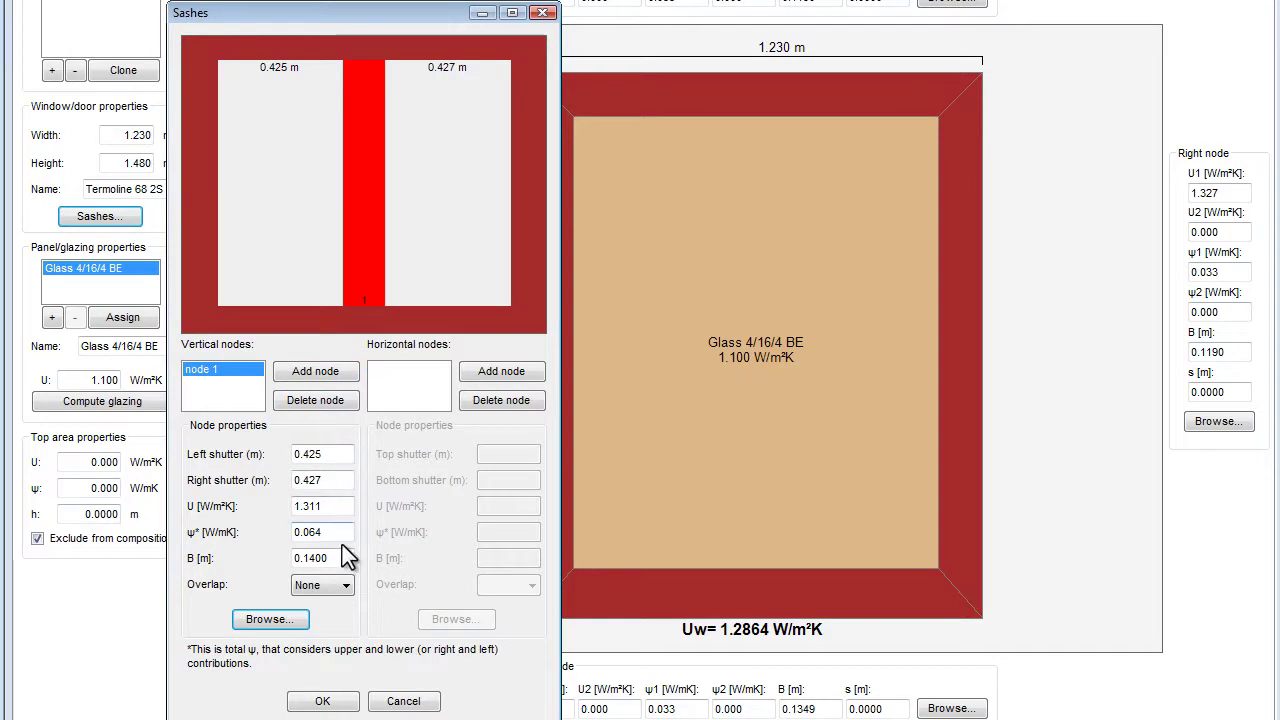
pyautogui.click(322, 701)
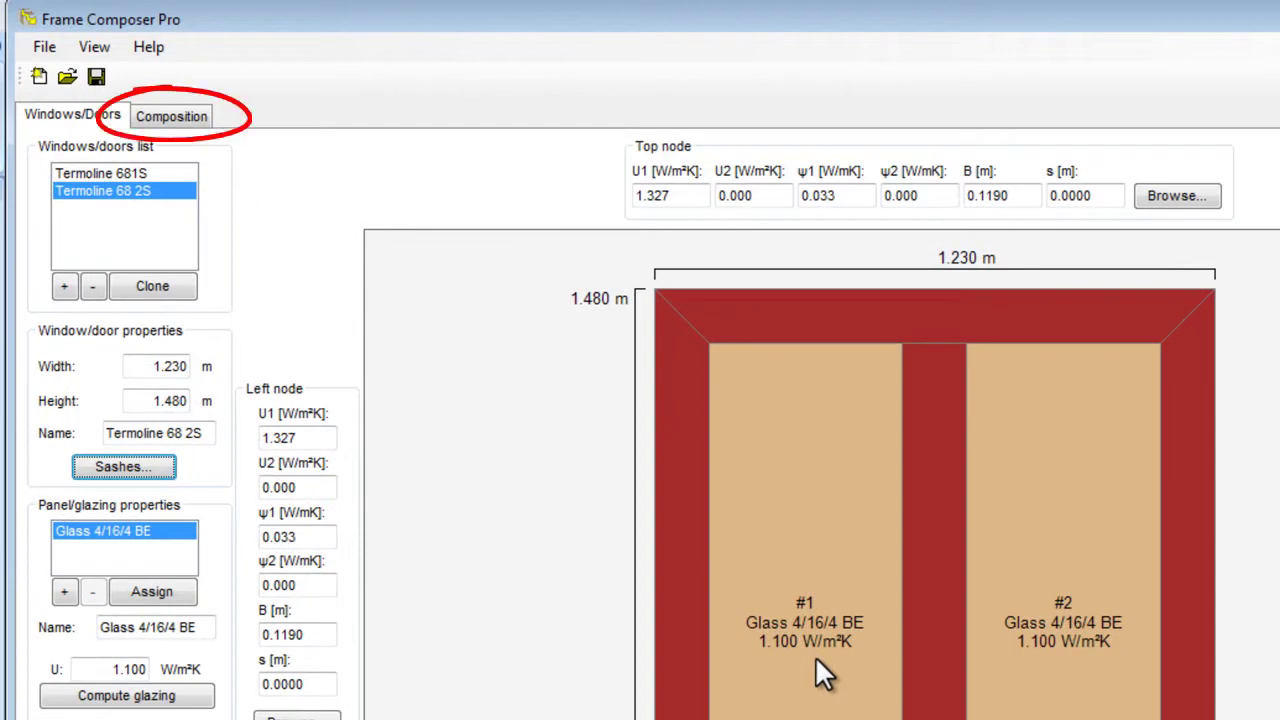
# Step: In a new composition, add an external closure described as 'Shutter'
pyautogui.click(170, 114)
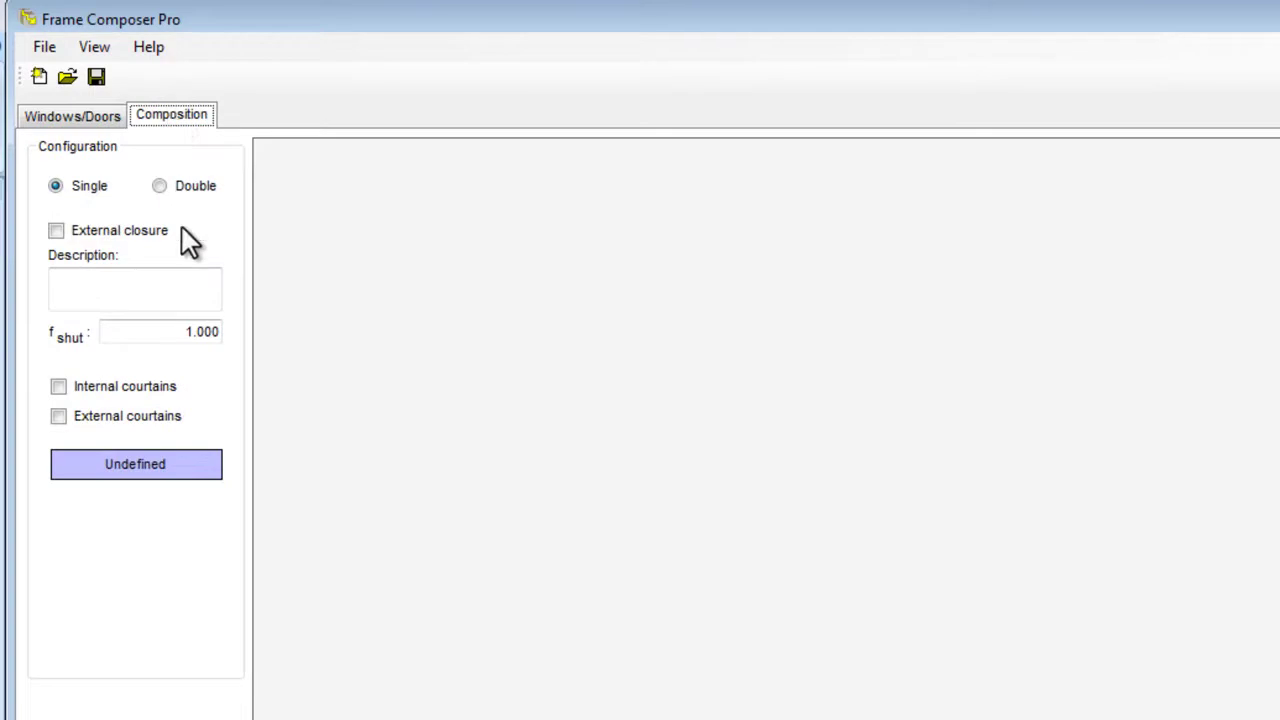
pyautogui.click(55, 231)
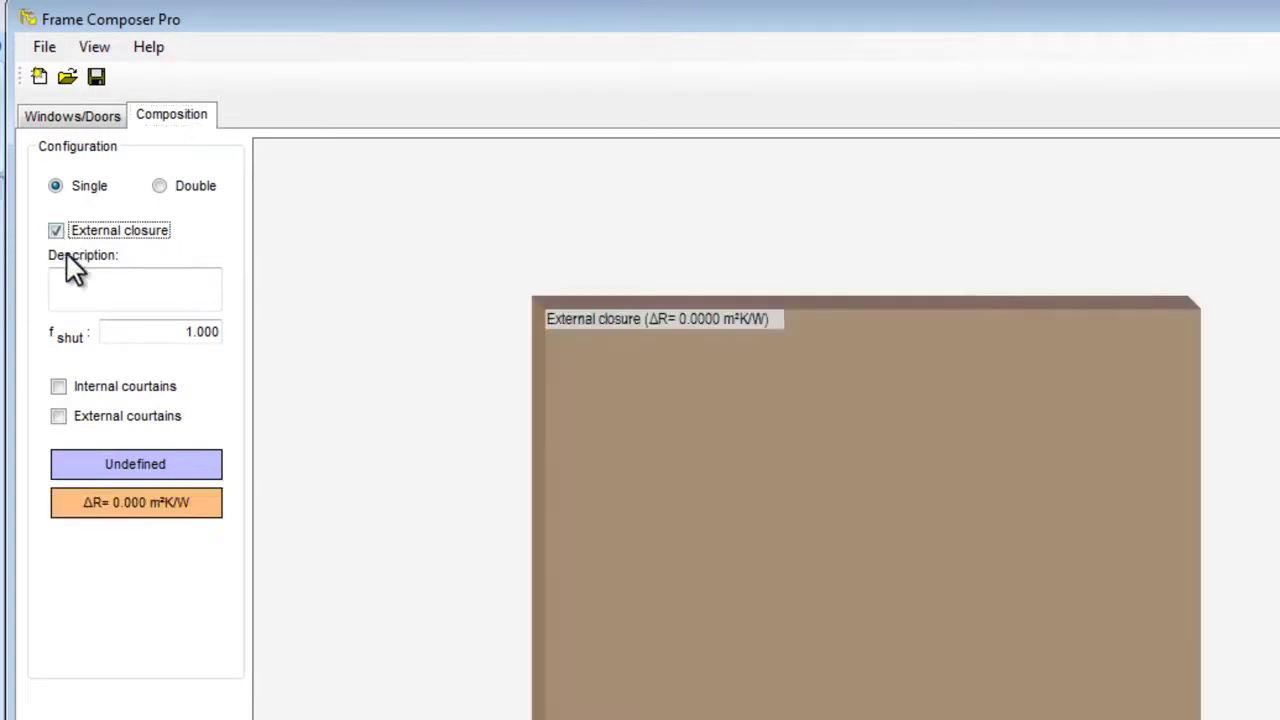
pyautogui.click(69, 285)
pyautogui.write('Shutter')
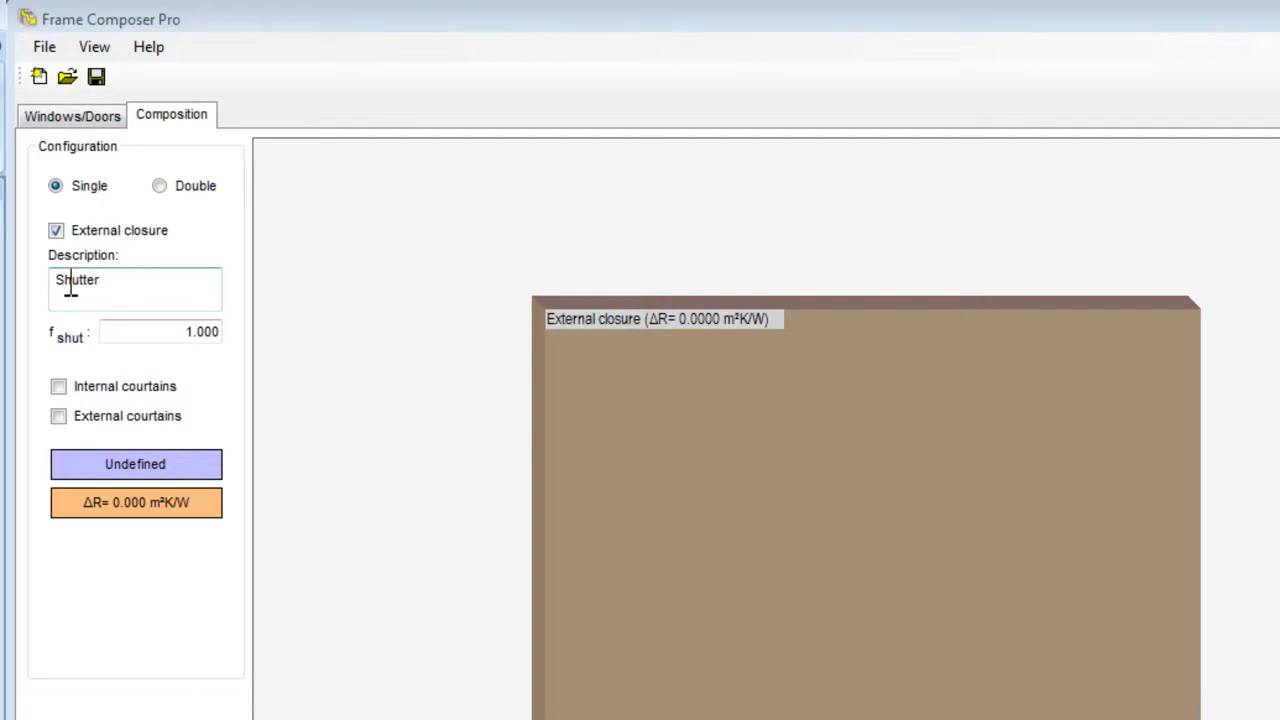
# Step: Assign Termoline 68 2S to the composition and show the closure's ΔR properties
pyautogui.click(72, 468)
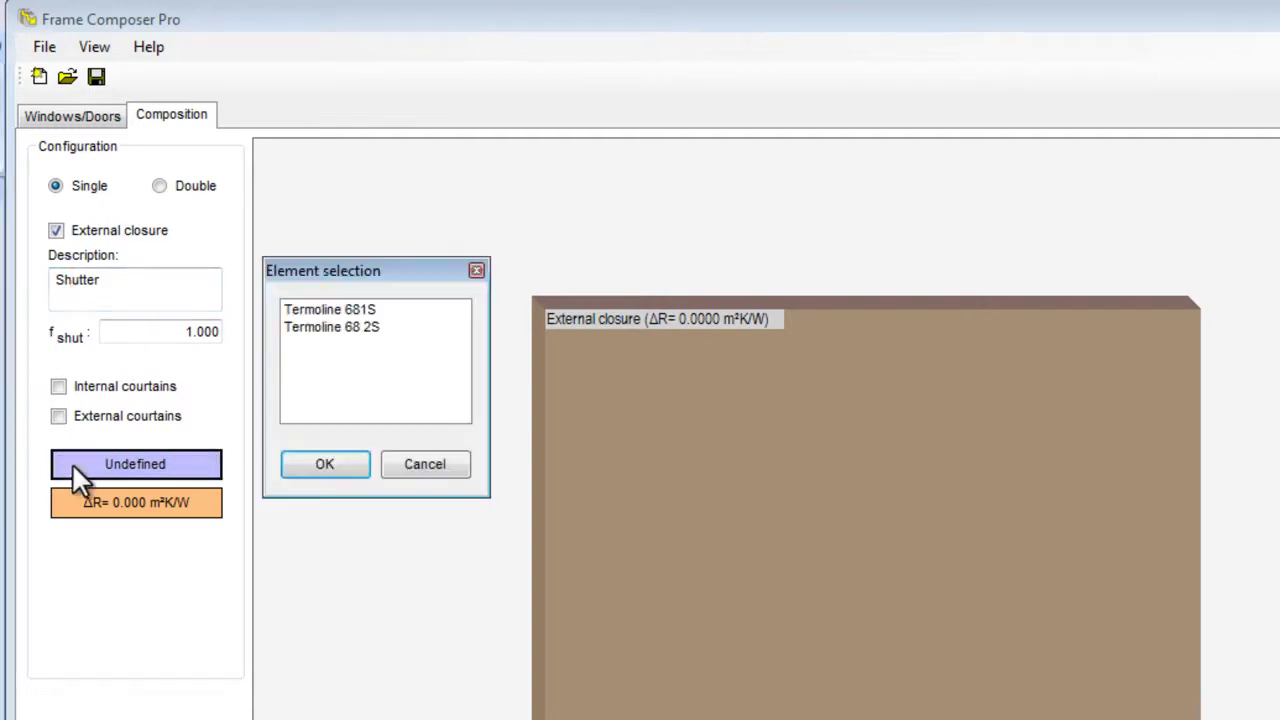
pyautogui.click(333, 328)
pyautogui.click(325, 464)
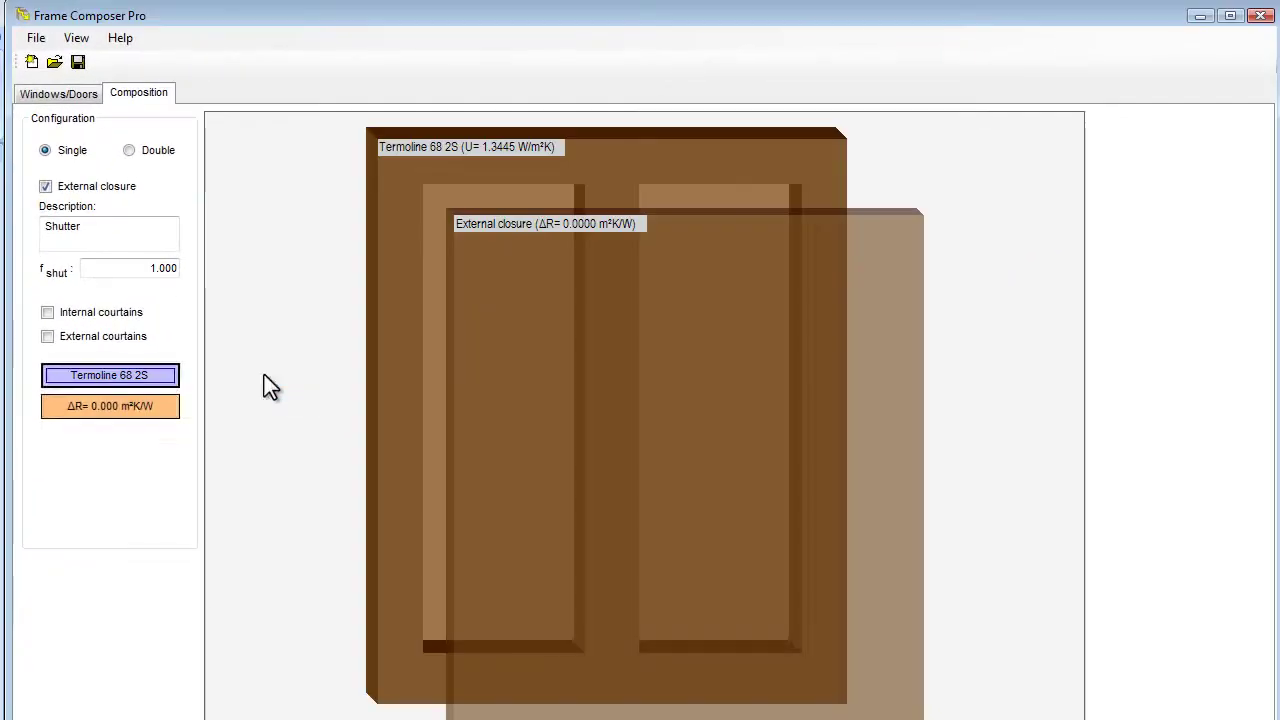
pyautogui.click(166, 410)
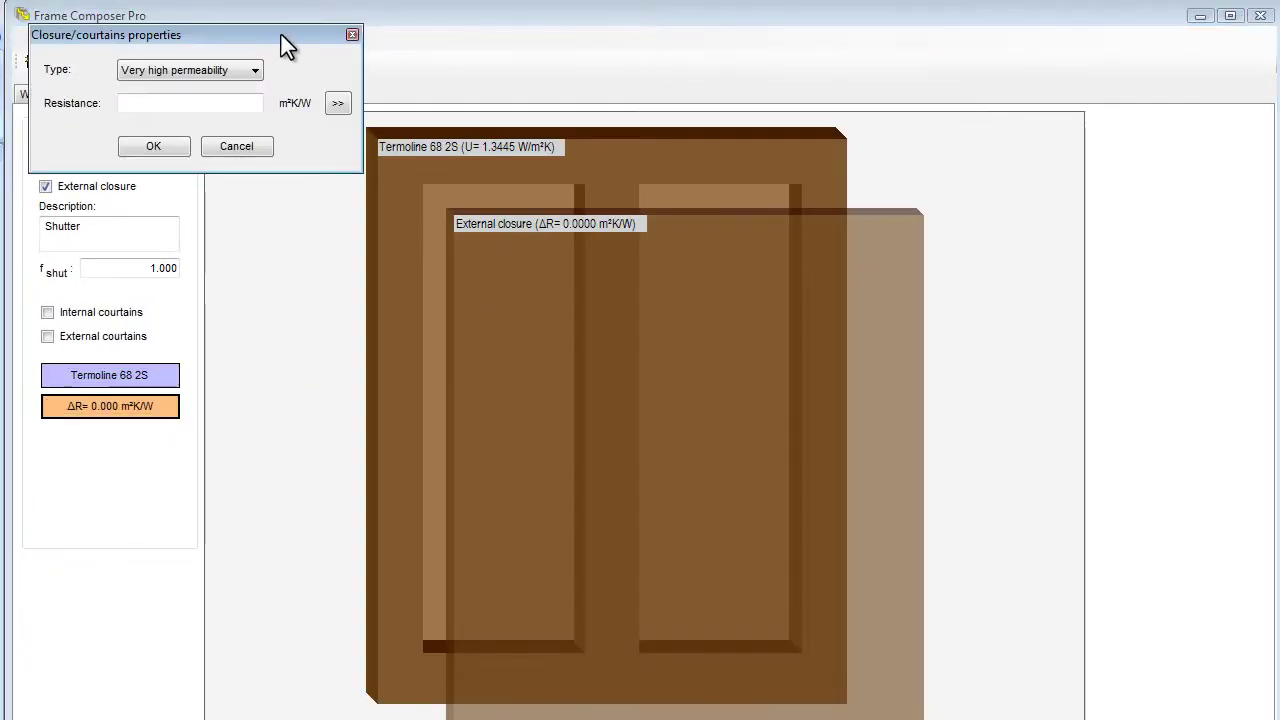
pyautogui.moveTo(282, 33); pyautogui.dragTo(278, 445)
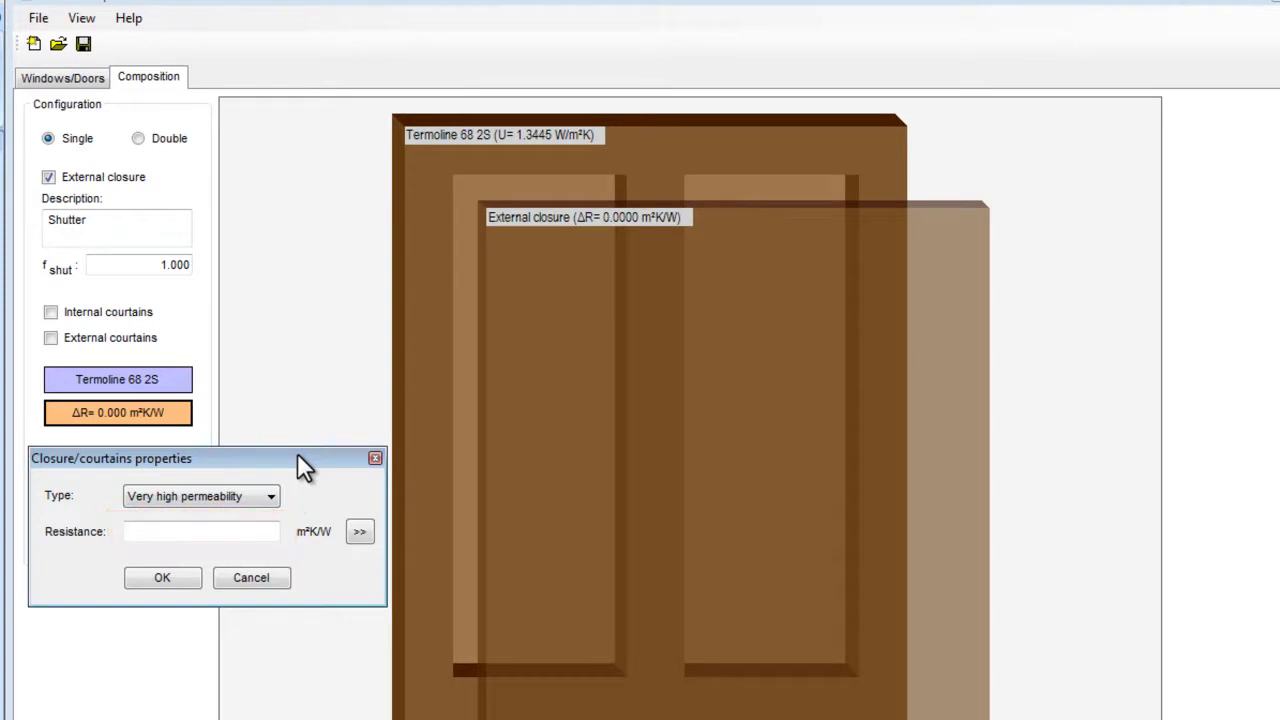
# Step: Pick the 25–30 mm wooden closure from the standard resistance table and set Medium permeability
pyautogui.click(359, 531)
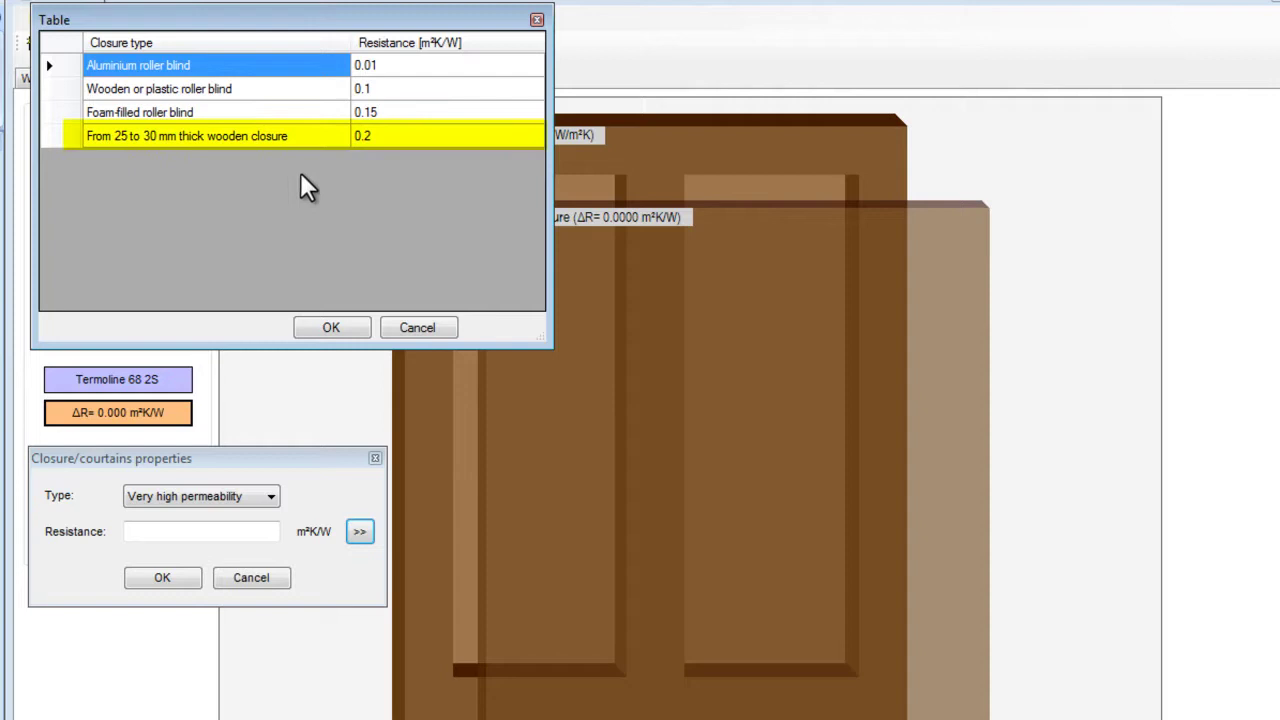
pyautogui.click(252, 134)
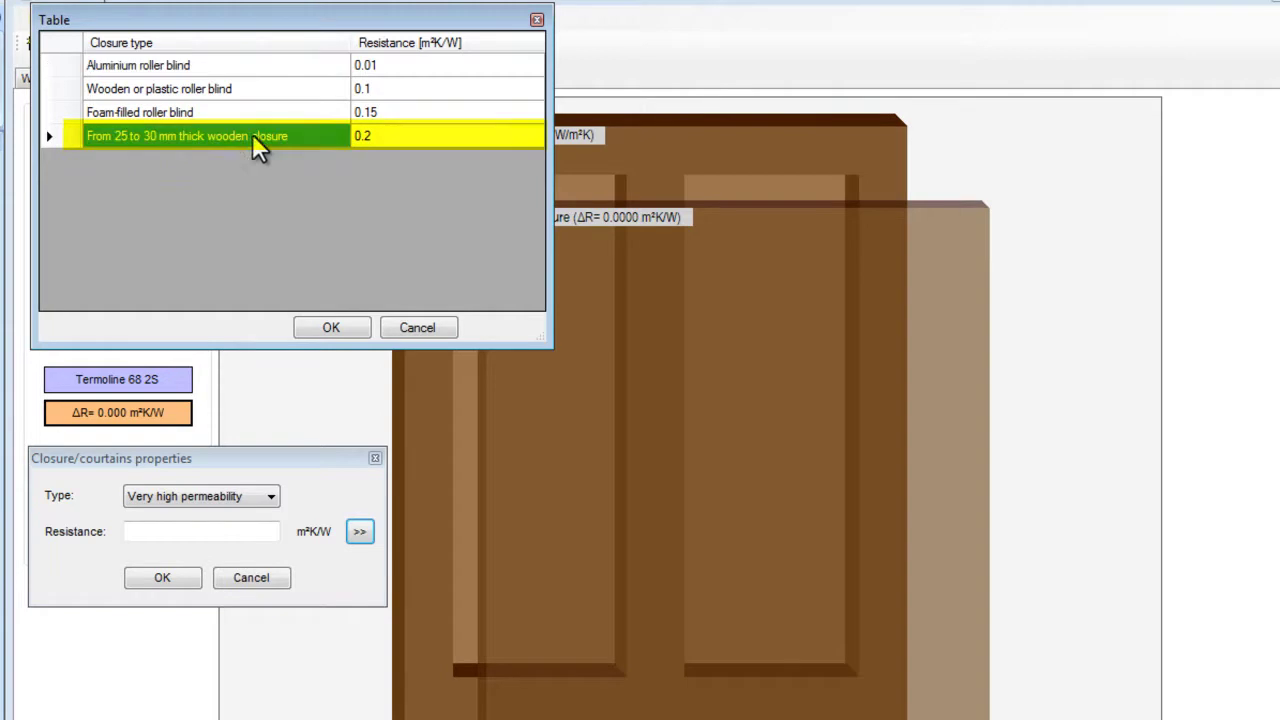
pyautogui.click(363, 329)
pyautogui.click(275, 497)
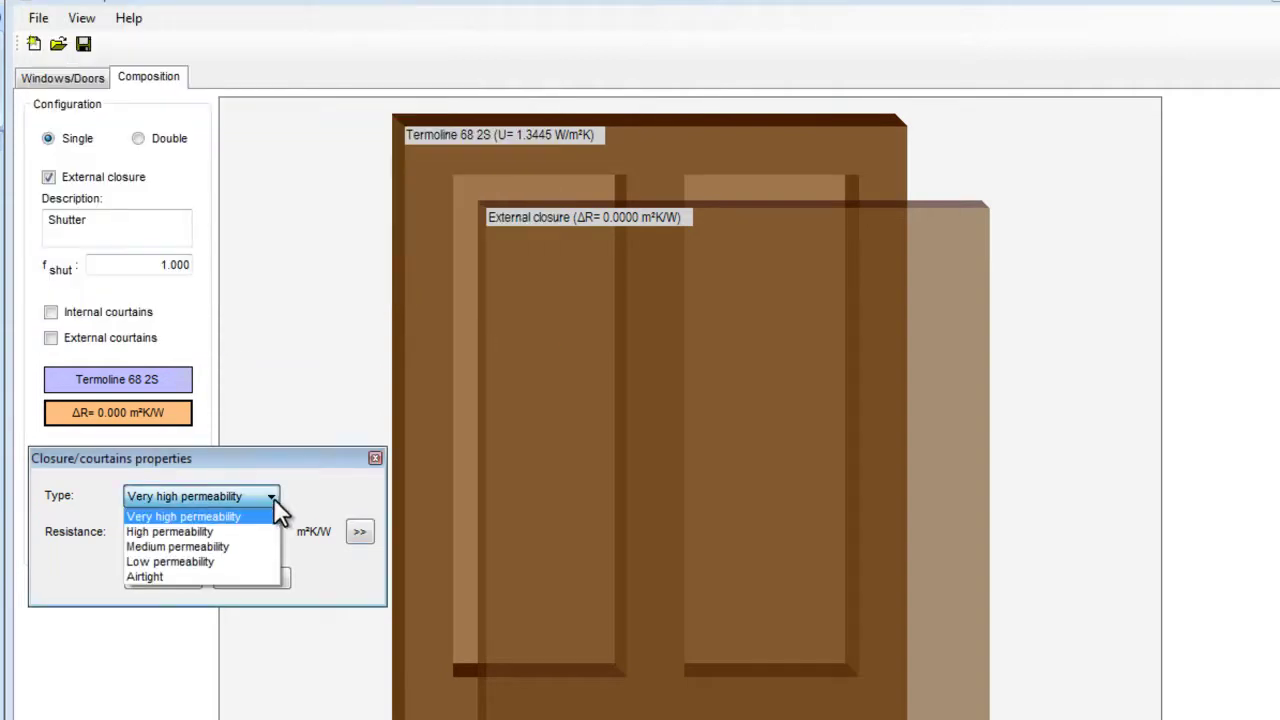
pyautogui.click(249, 545)
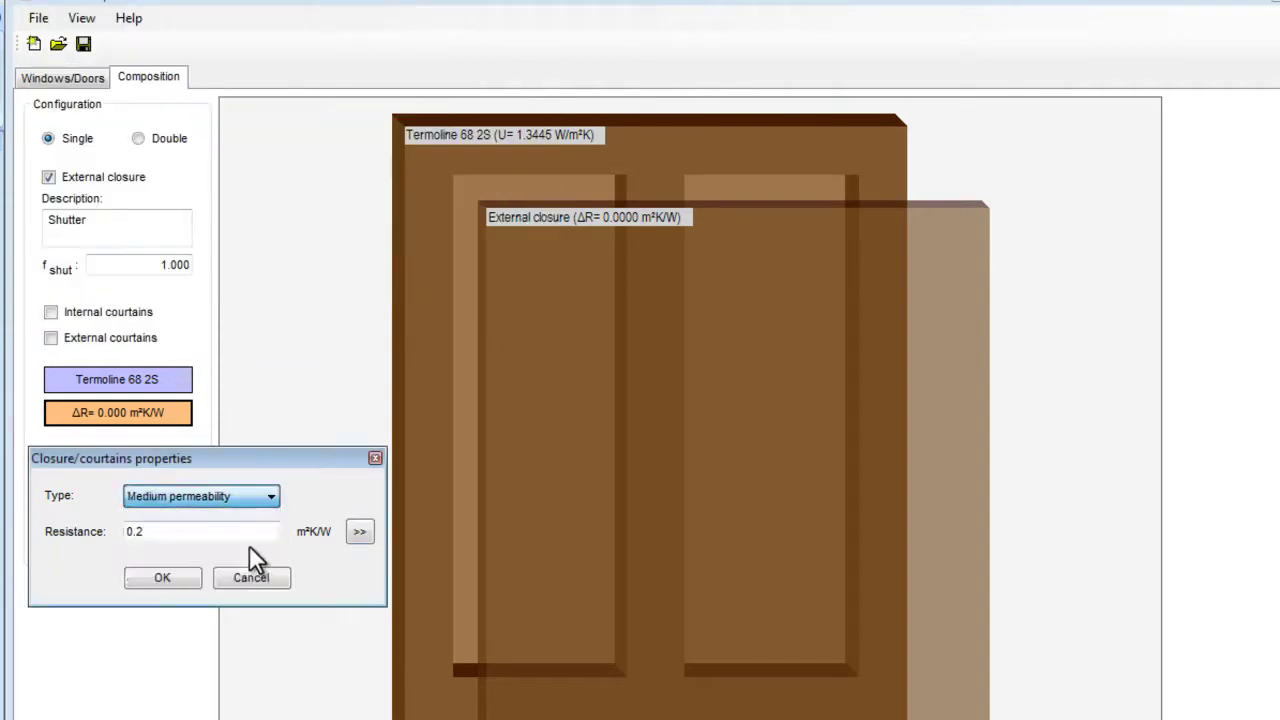
pyautogui.click(163, 578)
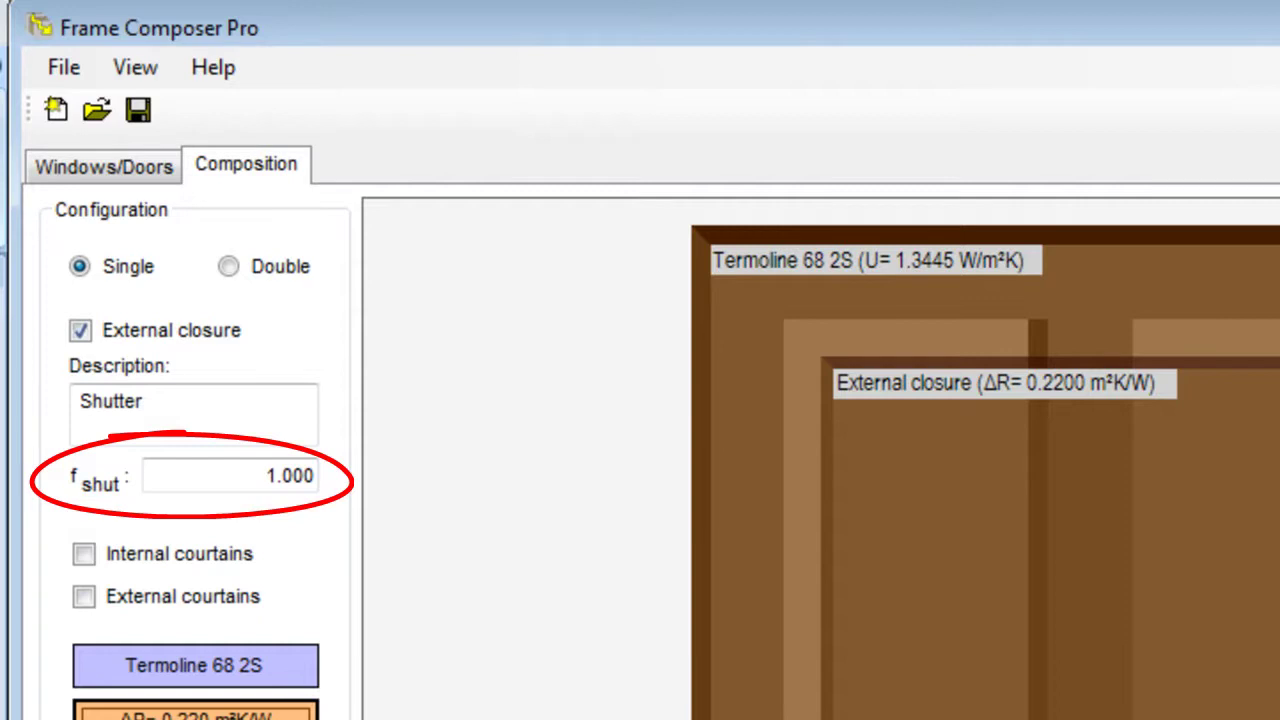
# Step: Replace the f_shut value of 1.000 with 0.6
pyautogui.doubleClick(286, 482)
pyautogui.write('0')
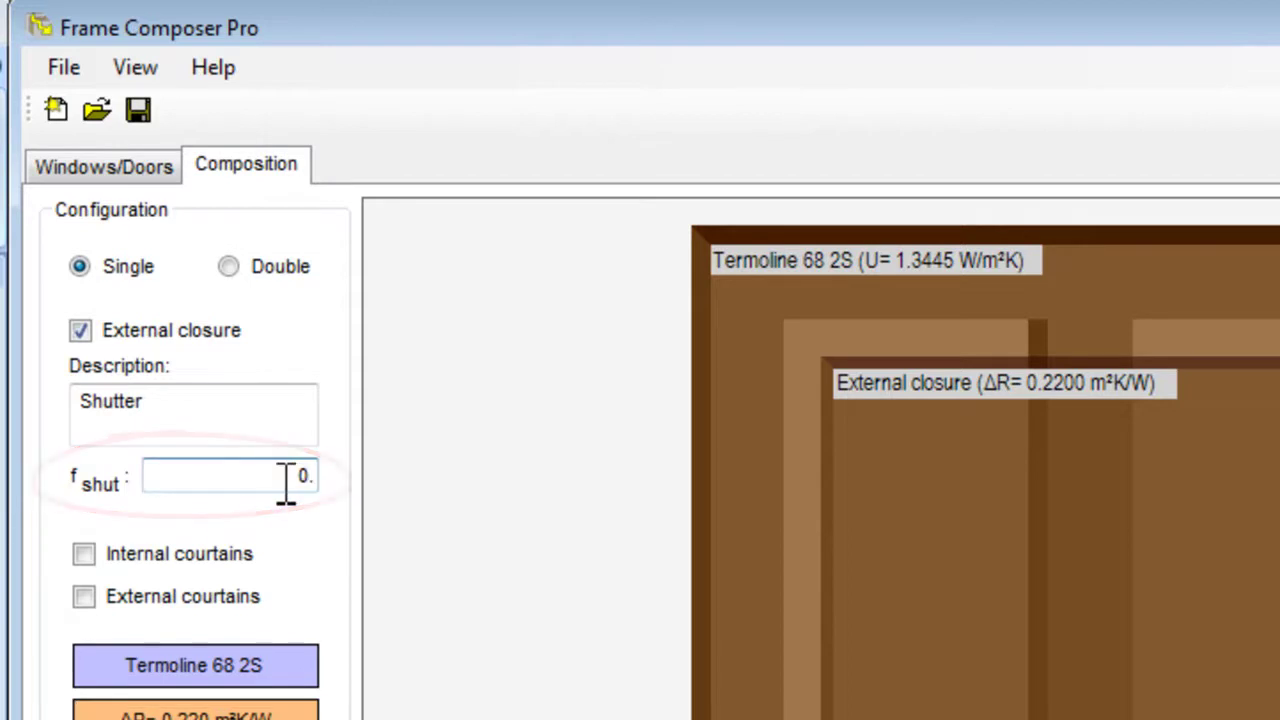
pyautogui.write('.6')
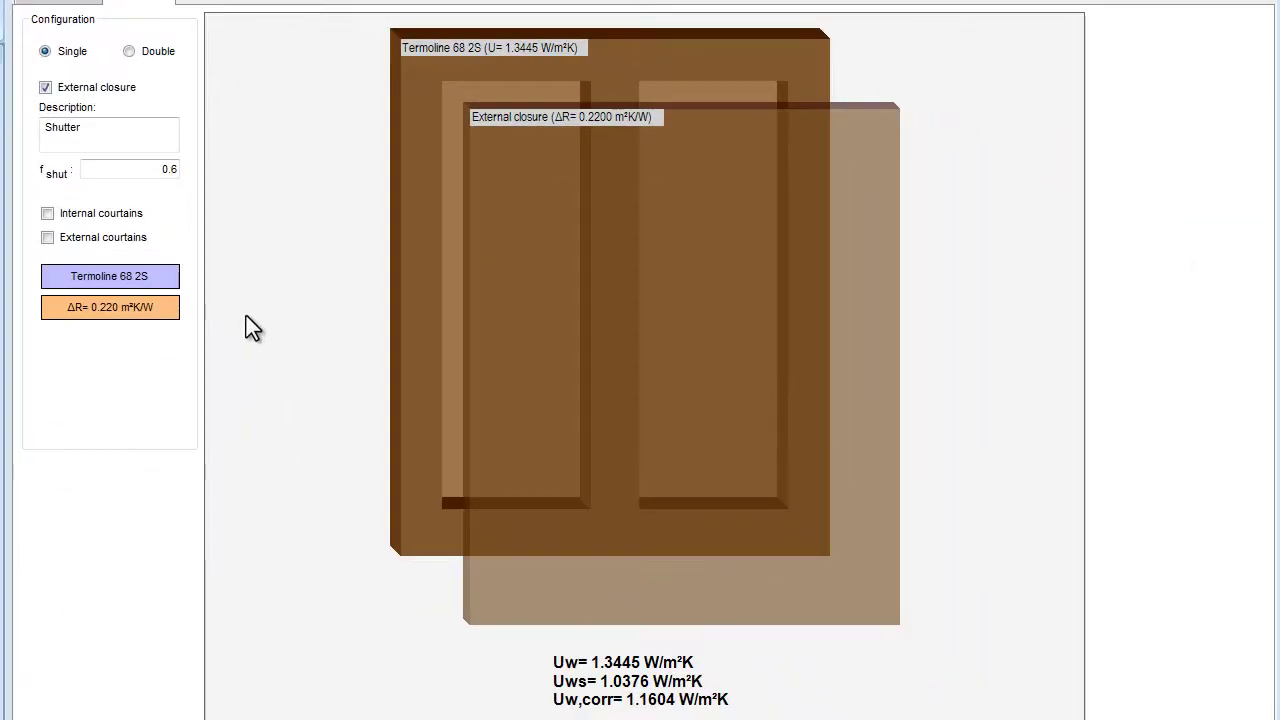